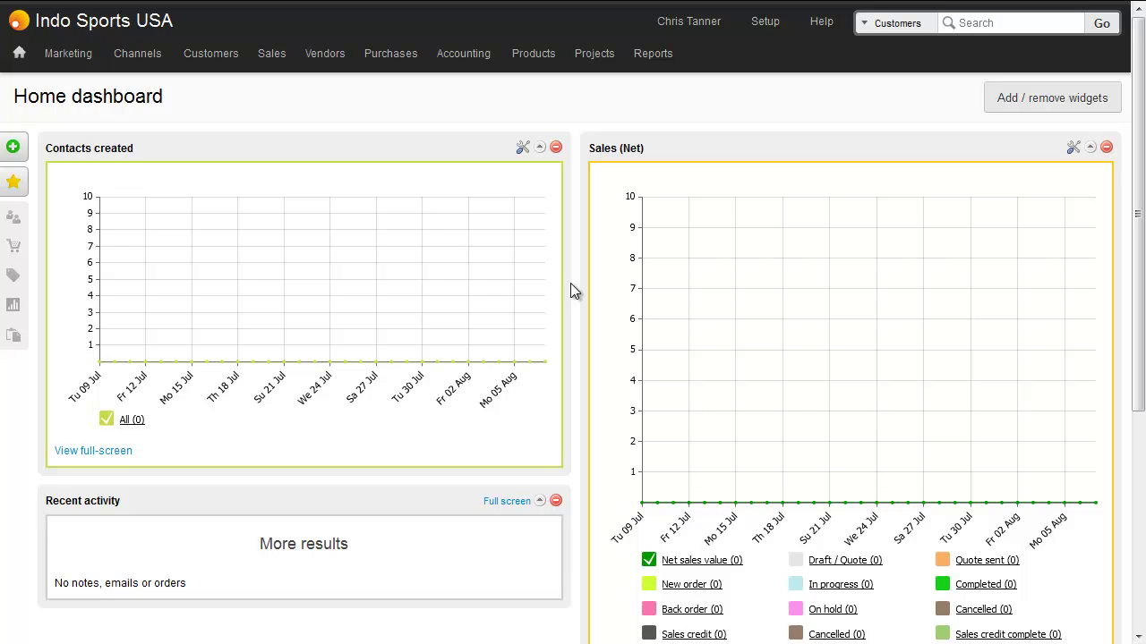
# From Manage Channels, add a new channel and choose Shopify to install its integration.
pyautogui.moveTo(141, 63)
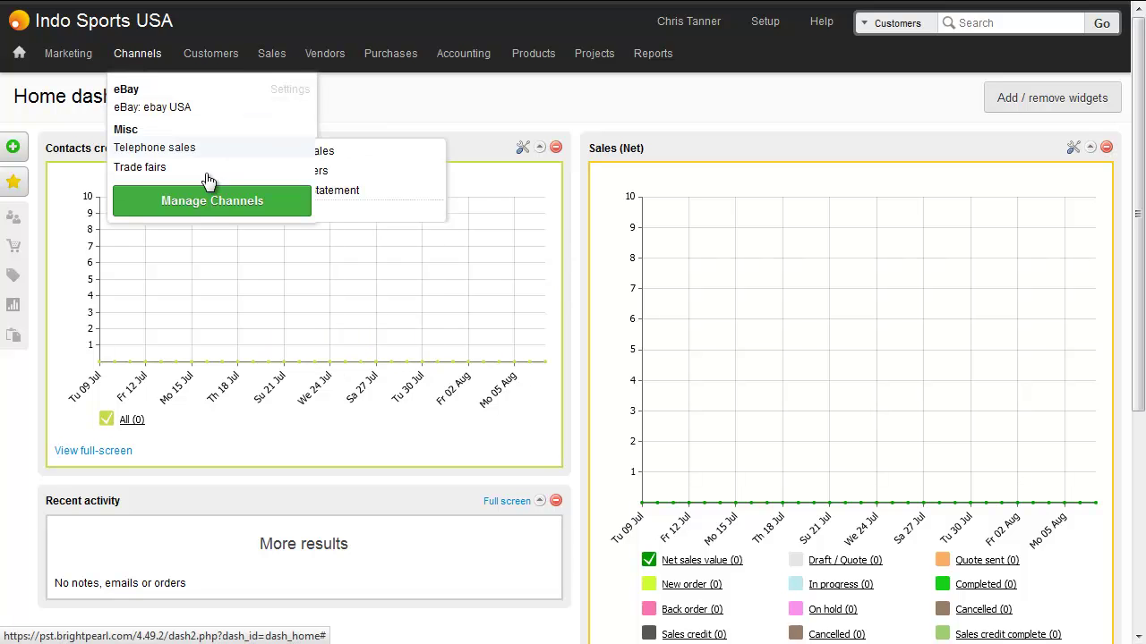
pyautogui.click(222, 202)
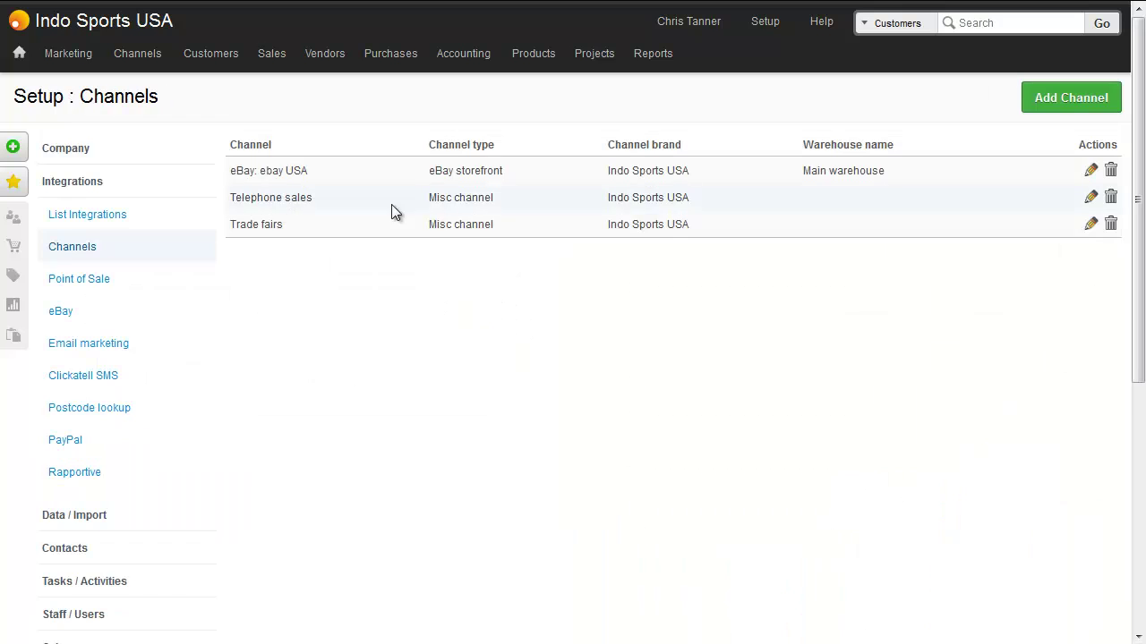
pyautogui.click(1073, 106)
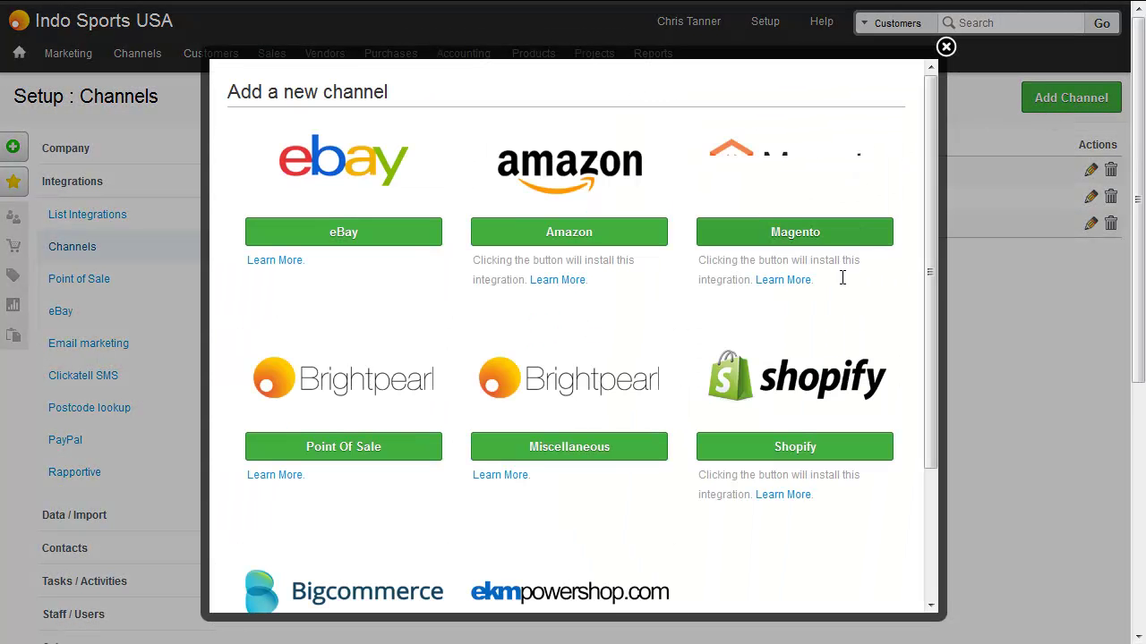
pyautogui.click(817, 452)
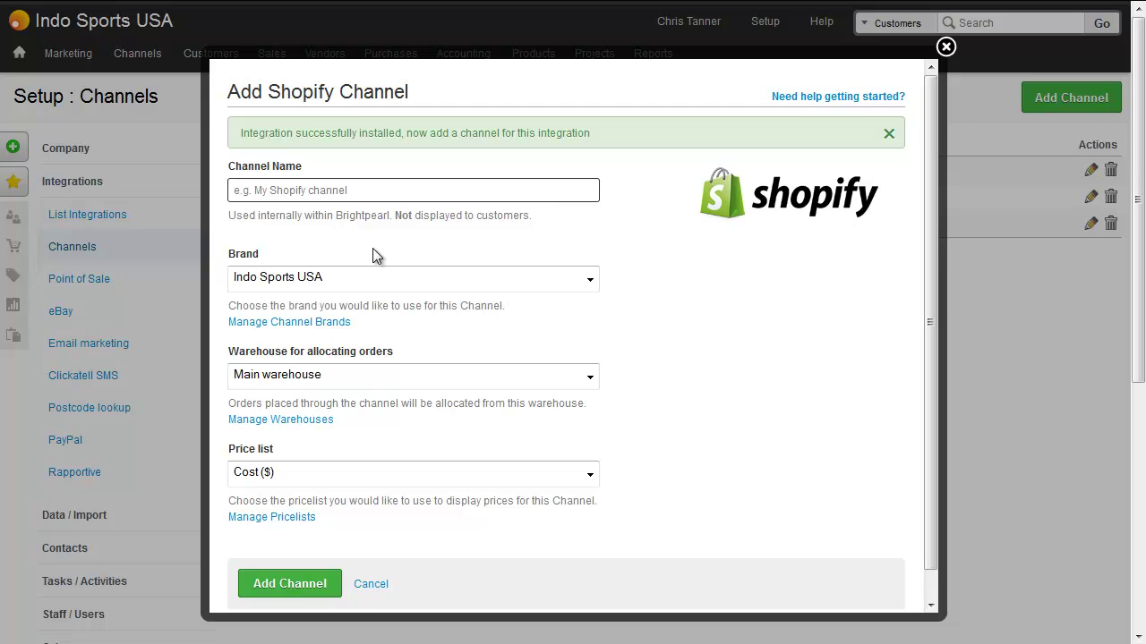
# Create the 'Indo retail' channel with brand Indo Sports USA, Main warehouse and Retail ($) price list.
pyautogui.write('Indo')
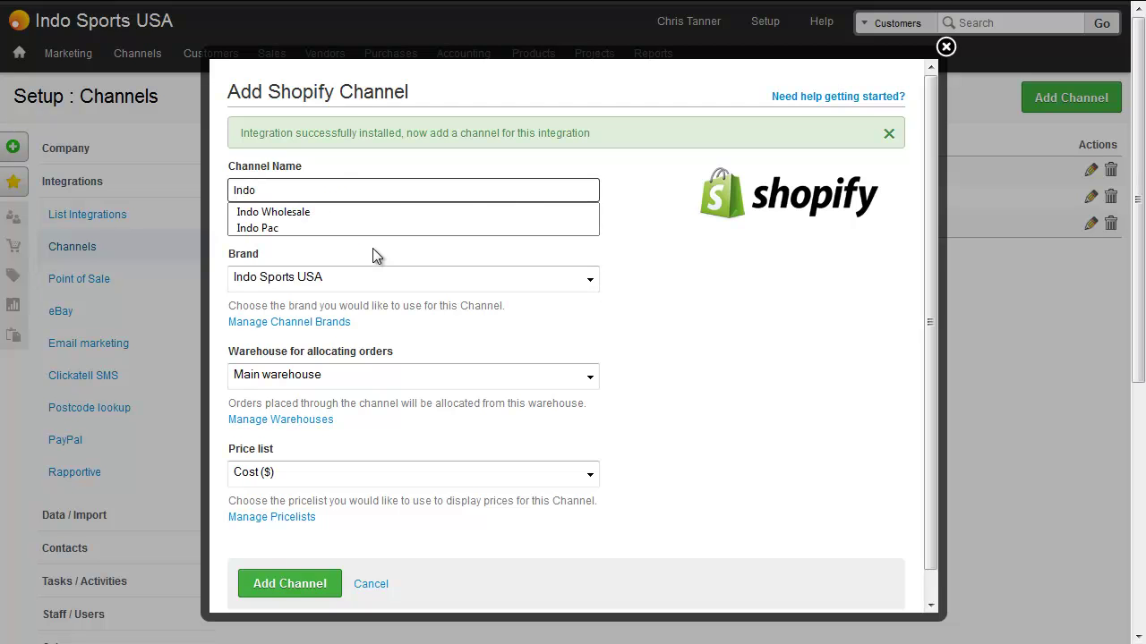
pyautogui.write(' retail')
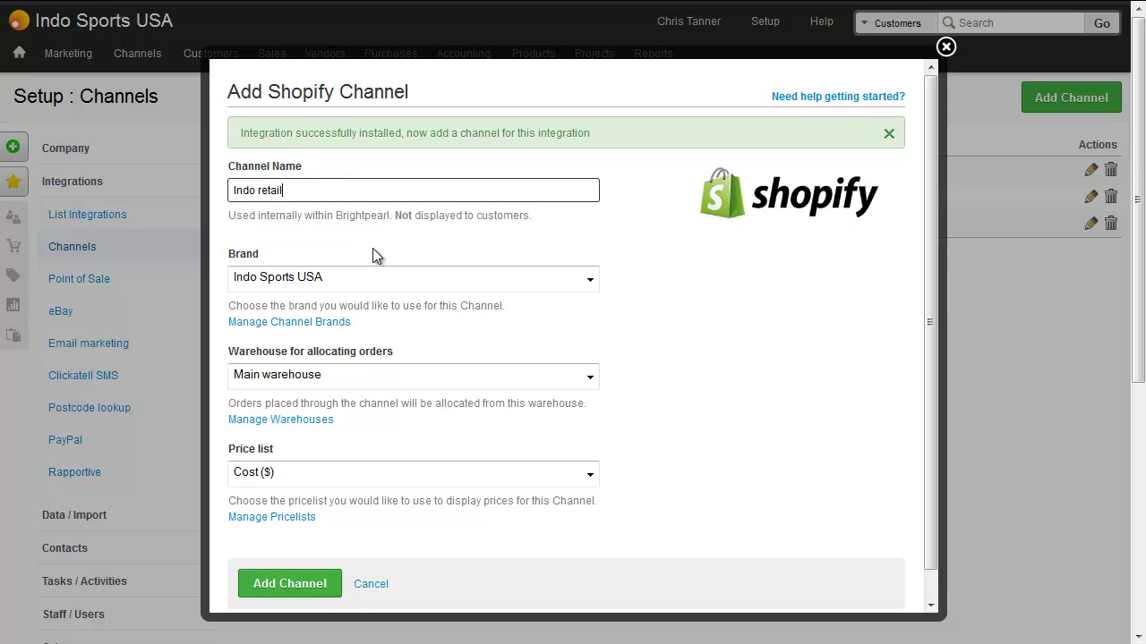
pyautogui.click(502, 289)
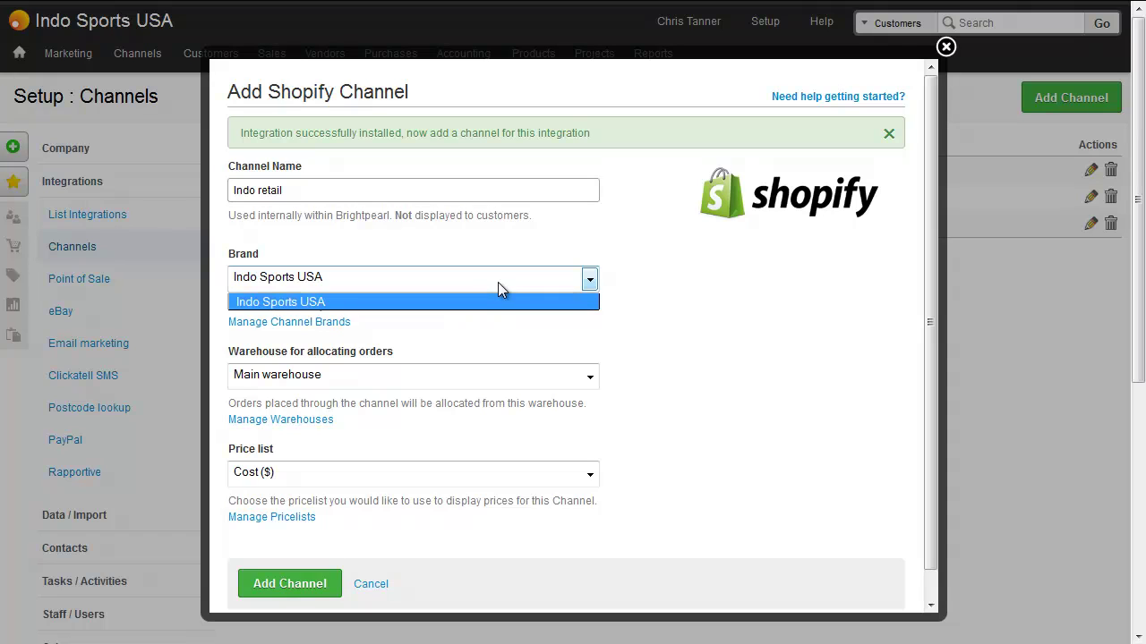
pyautogui.click(532, 317)
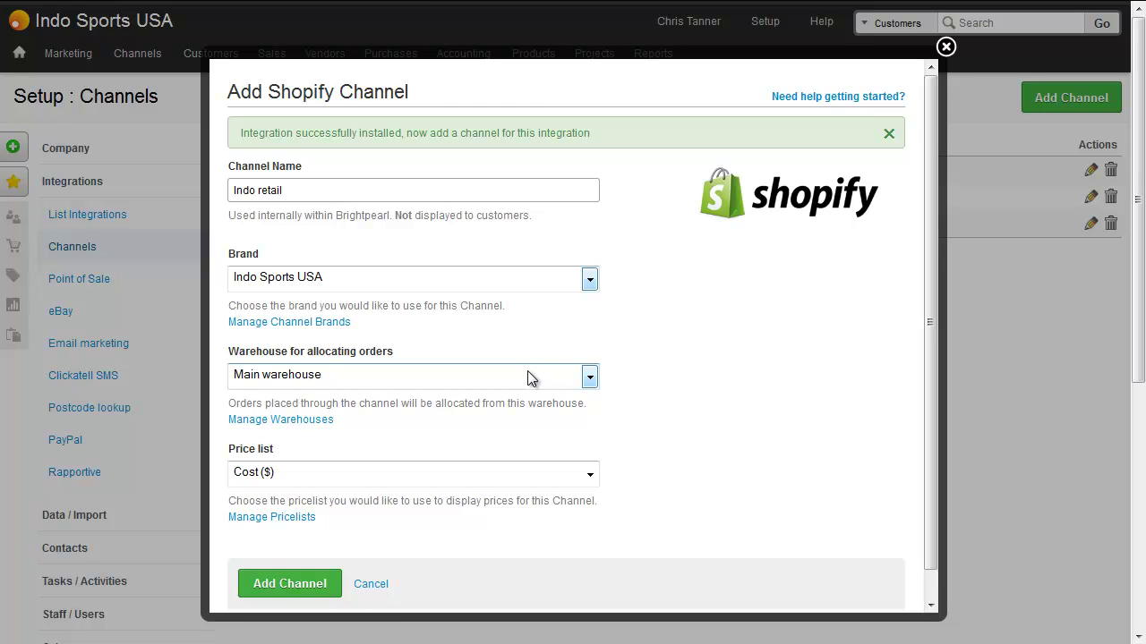
pyautogui.scroll(-1, 517, 436)
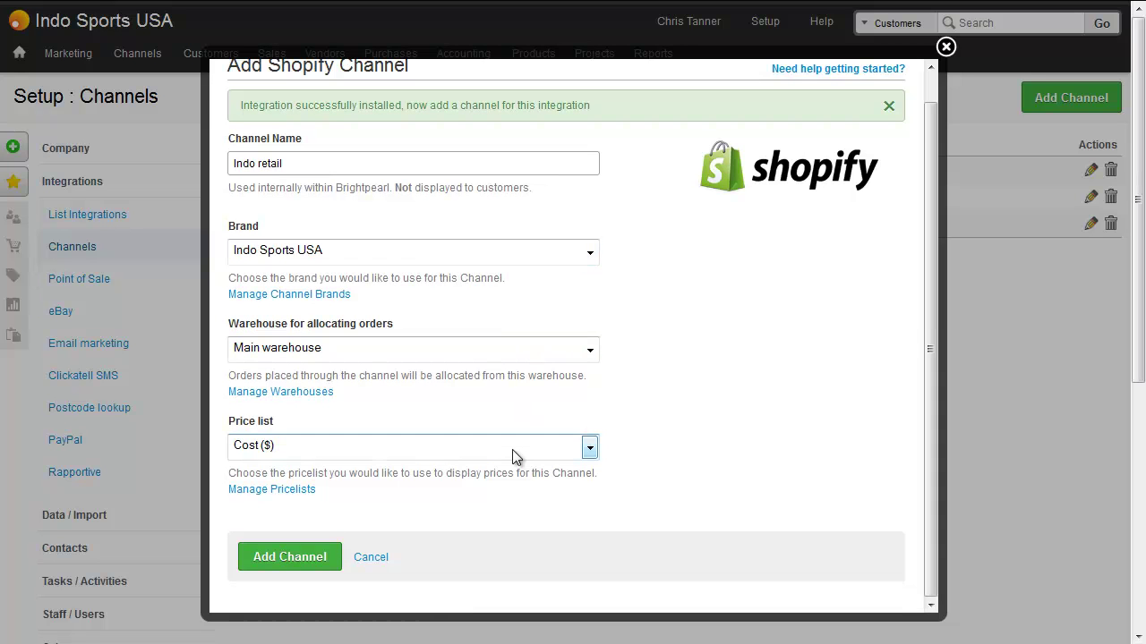
pyautogui.click(512, 450)
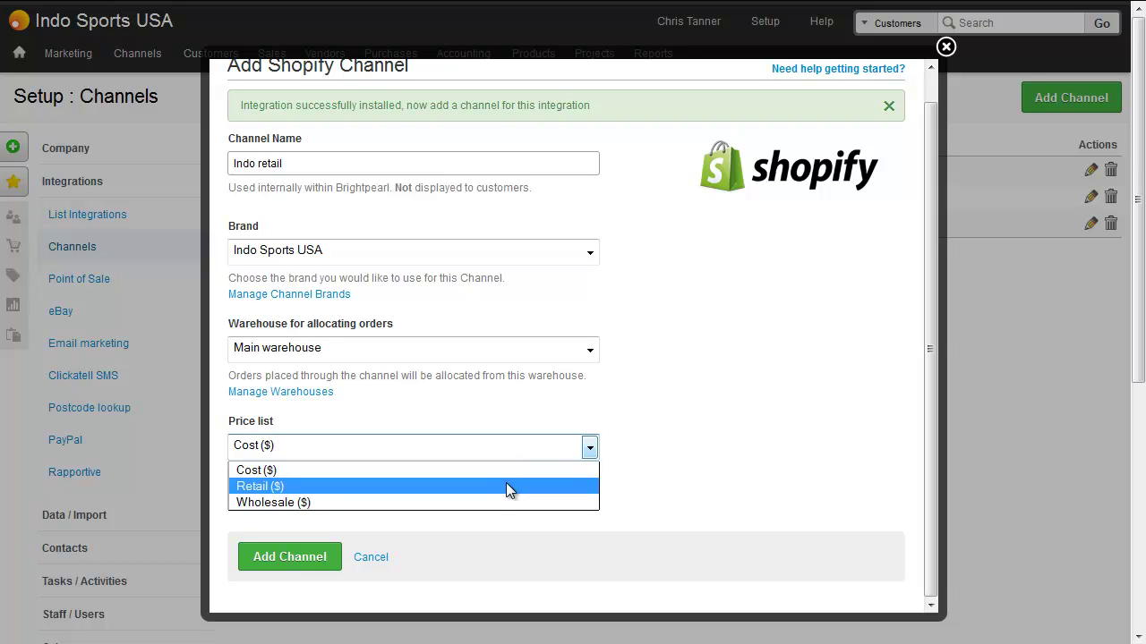
pyautogui.click(506, 485)
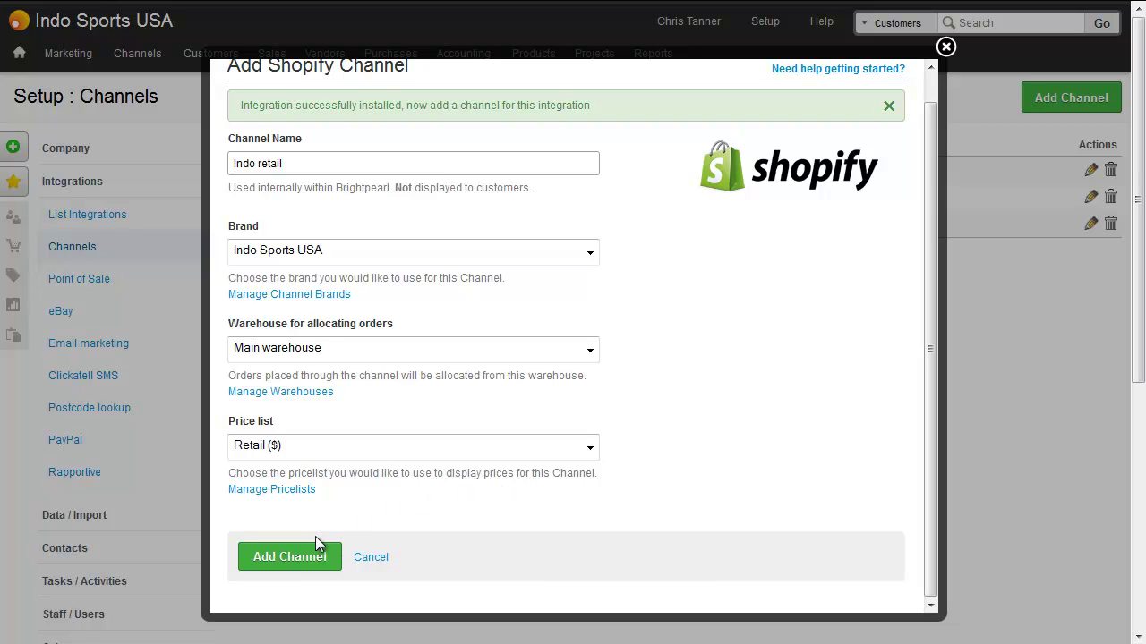
pyautogui.click(301, 562)
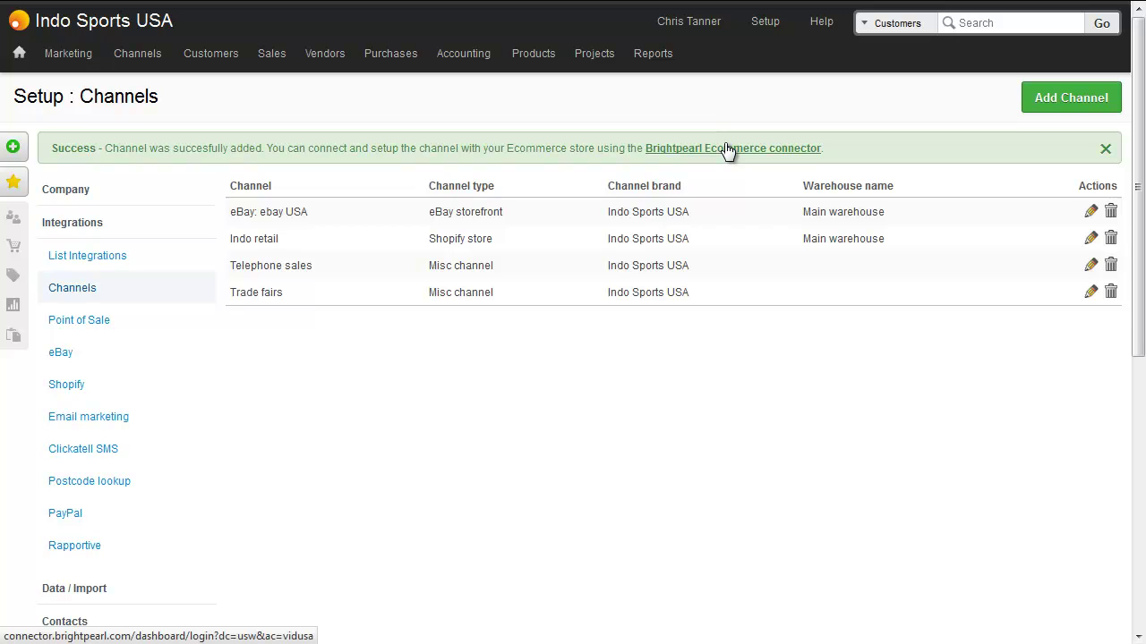
# Open the Shopify integration's settings from the List Integrations page.
pyautogui.click(142, 260)
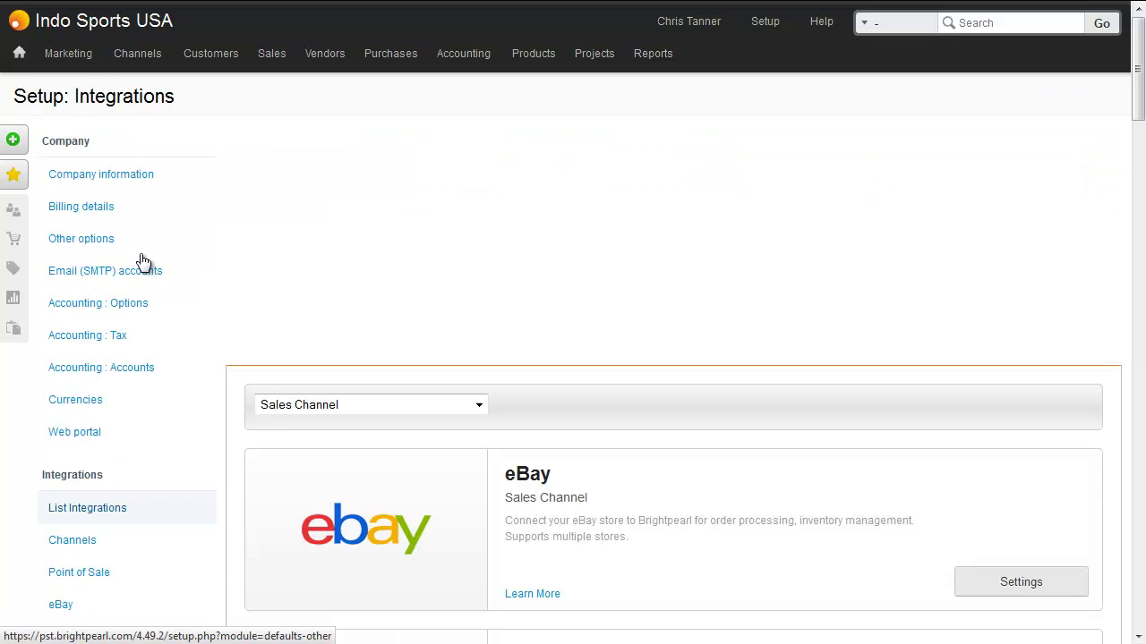
pyautogui.scroll(-10, 702, 261)
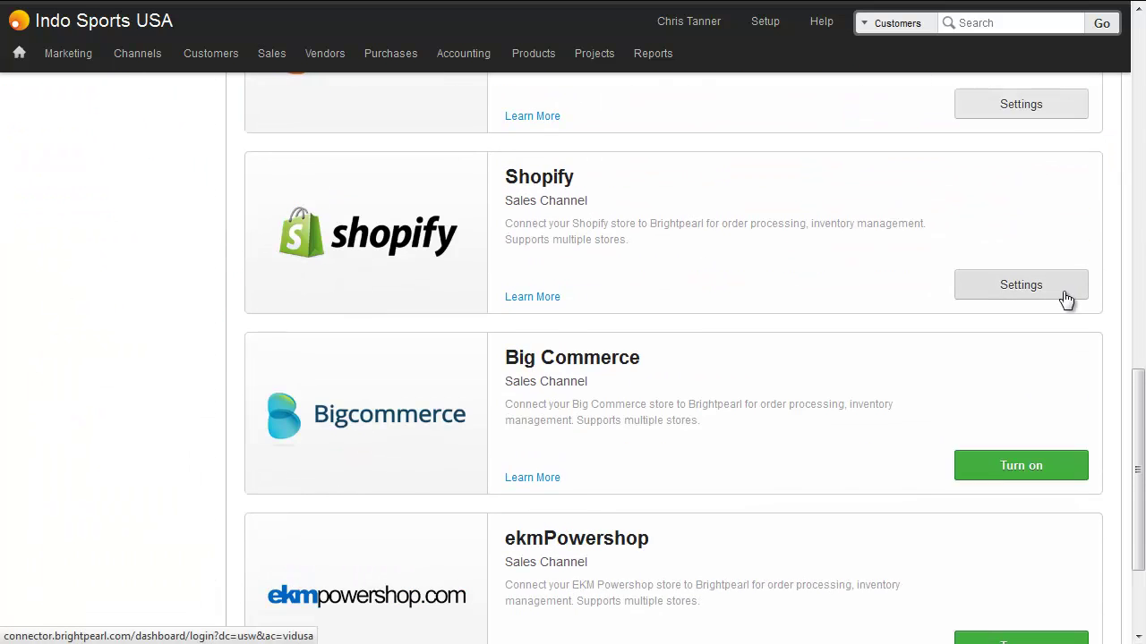
pyautogui.click(1063, 299)
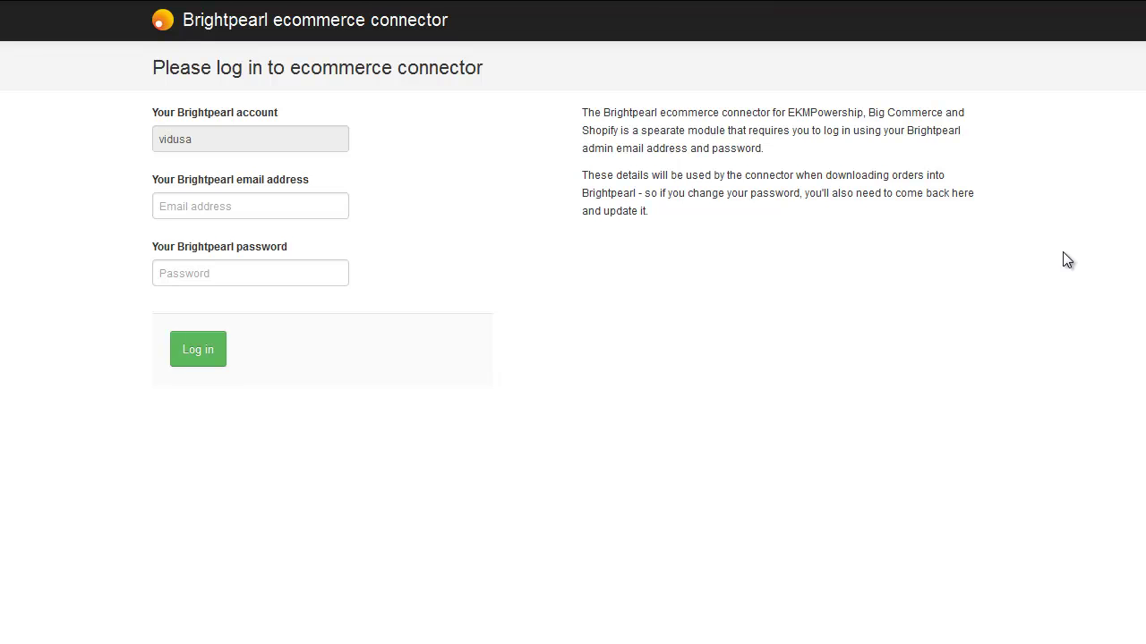
# Log in to the ecommerce connector and select the Indo retail channel for a new store.
pyautogui.click(187, 358)
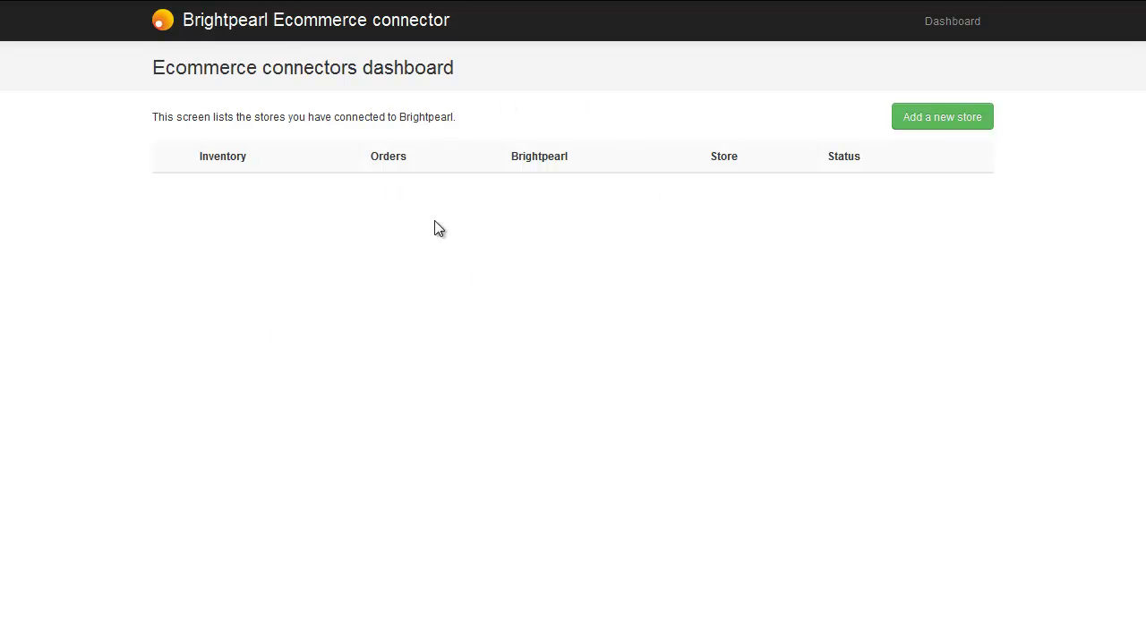
pyautogui.click(925, 124)
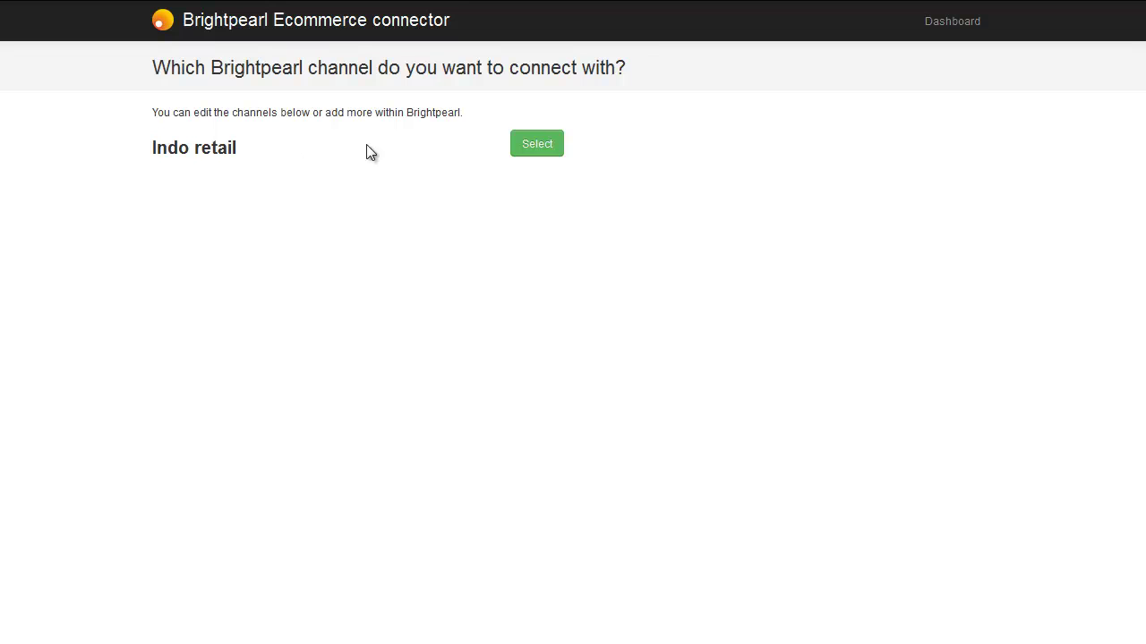
pyautogui.click(544, 147)
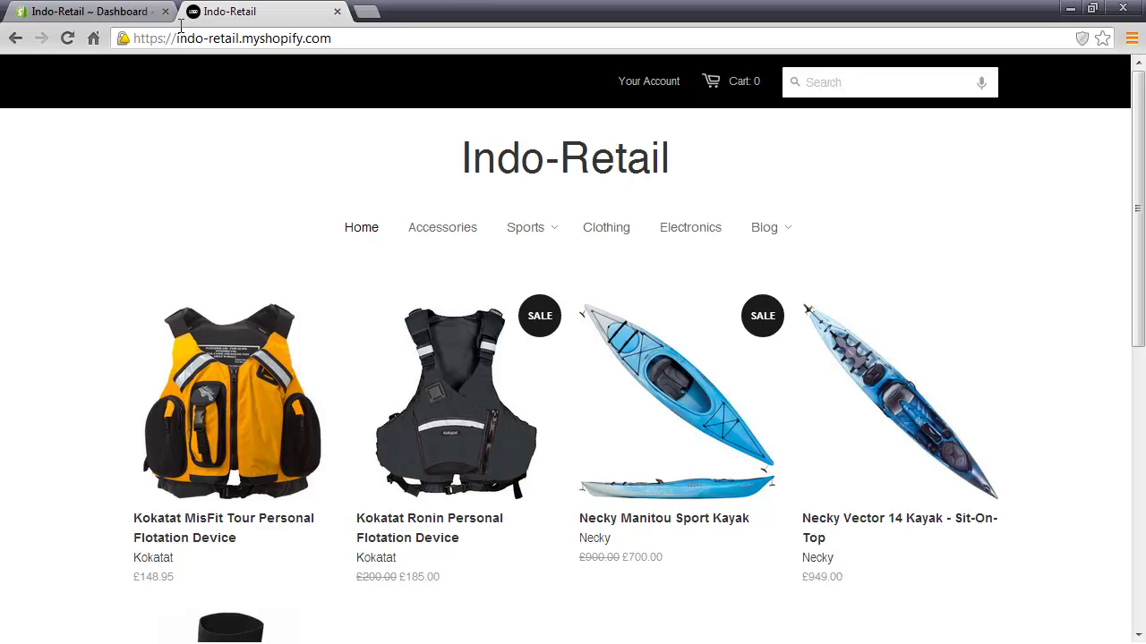
# Copy the 'indo-retail' subdomain from the Shopify admin's address bar for the store name field.
pyautogui.click(130, 11)
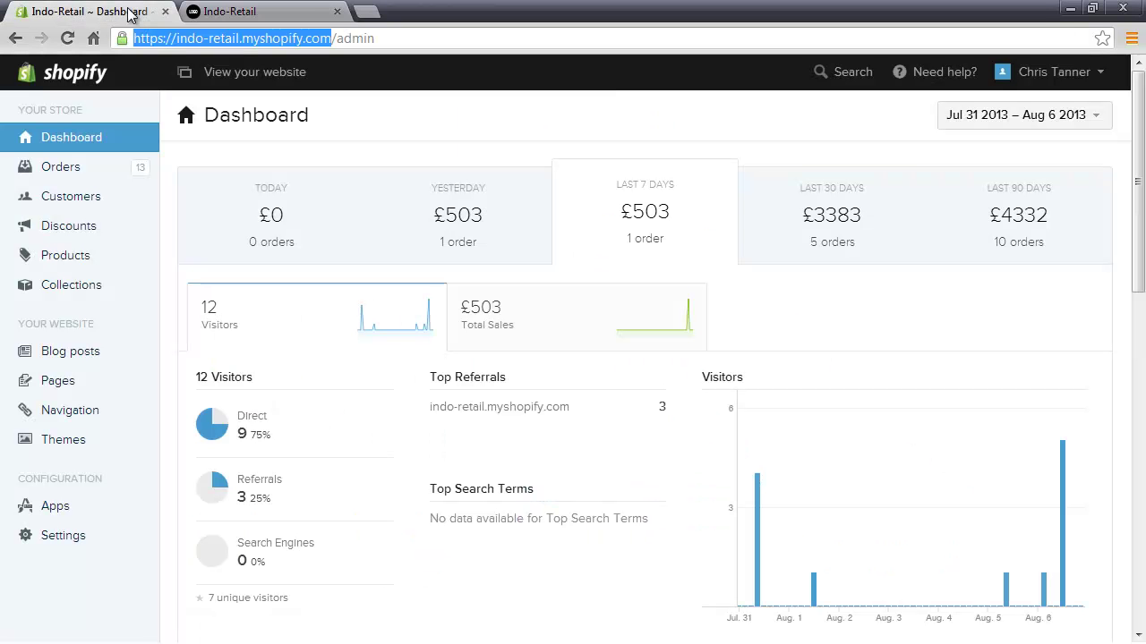
pyautogui.click(176, 40)
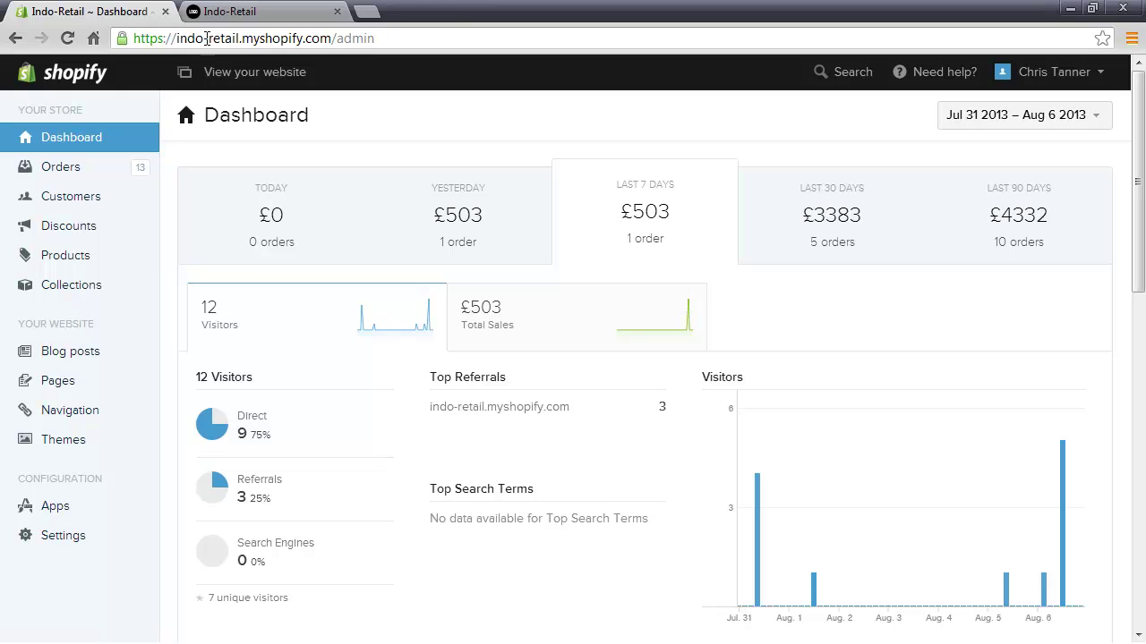
pyautogui.moveTo(177, 40); pyautogui.dragTo(242, 39)
pyautogui.hotkey('ctrl', 'c')
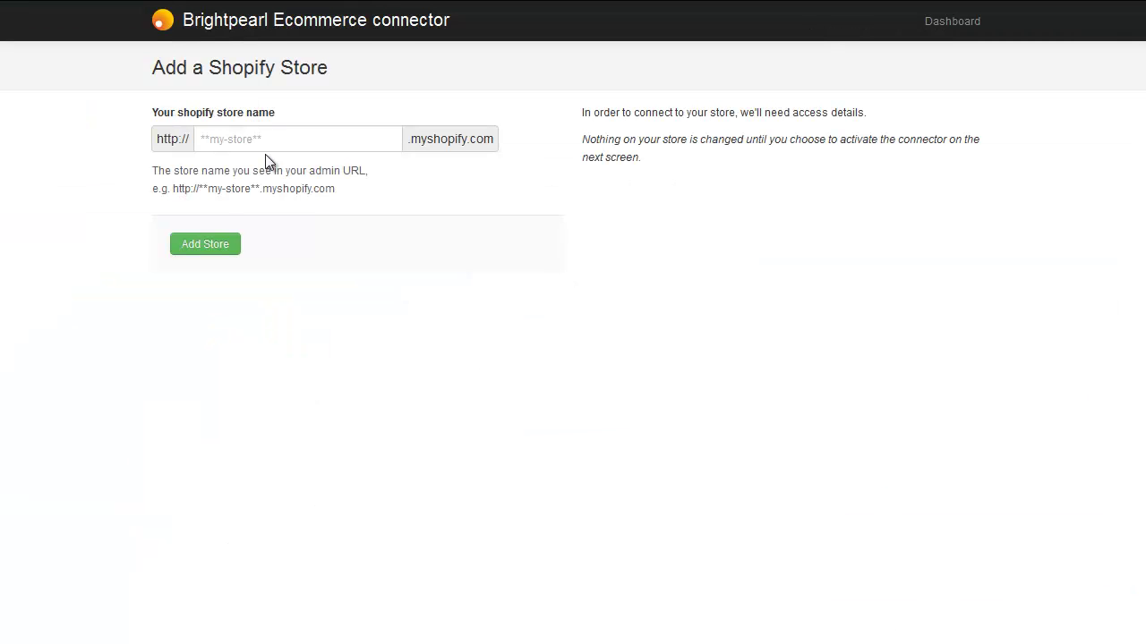
pyautogui.click(266, 137)
pyautogui.rightClick(266, 136)
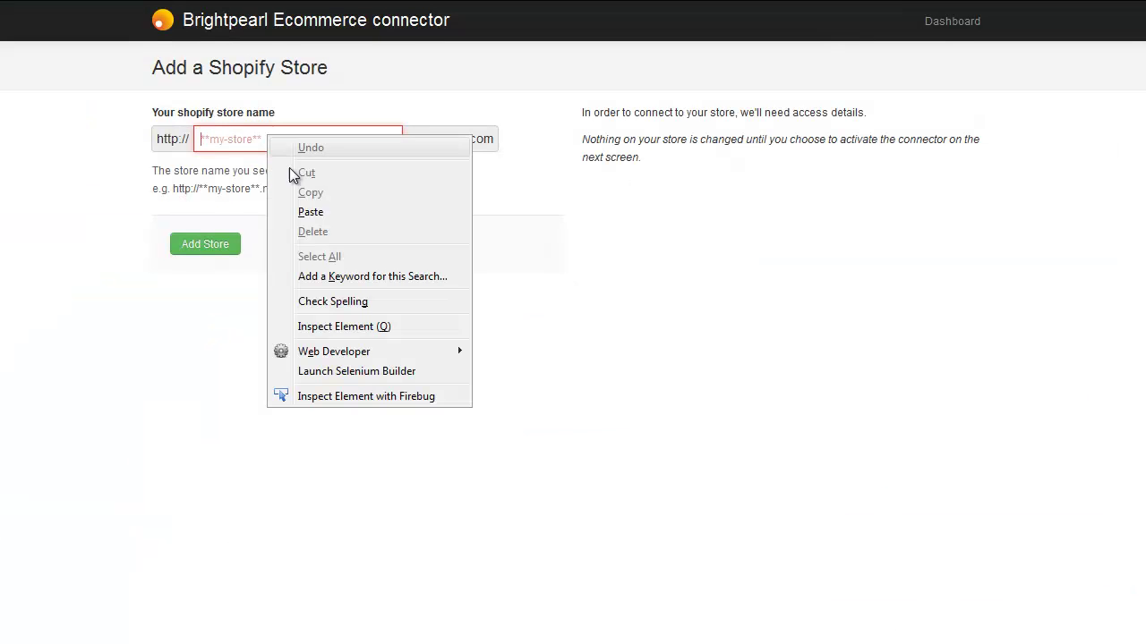
# Paste 'indo-retail' as the store name and add the store.
pyautogui.click(311, 212)
pyautogui.click(220, 247)
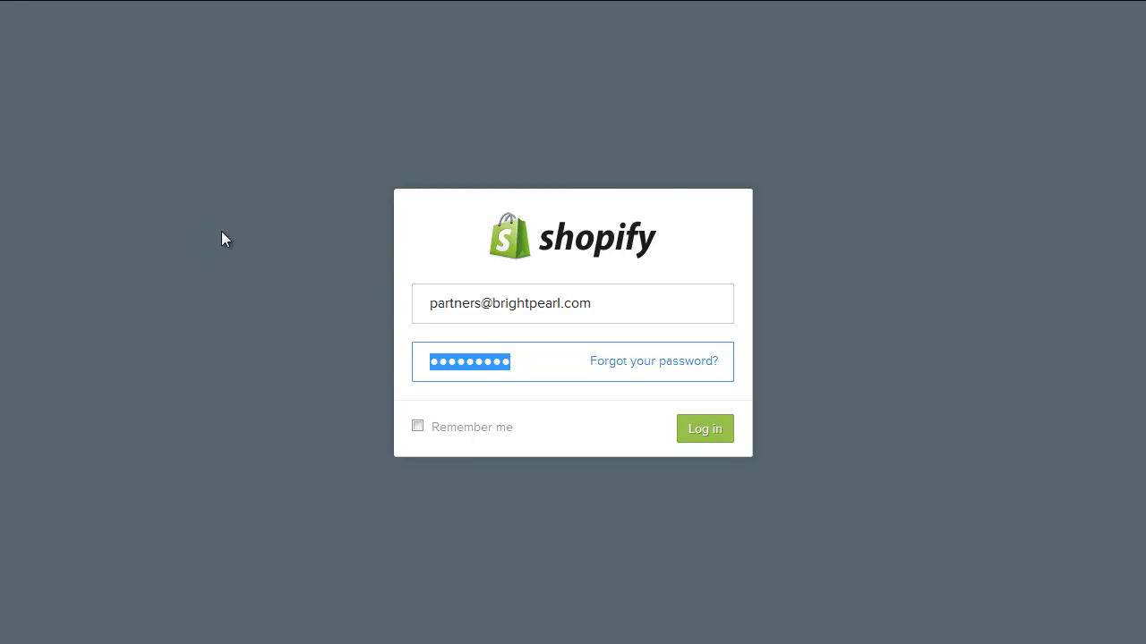
# Log in to Shopify with the prefilled credentials to authorise the connector.
pyautogui.click(712, 429)
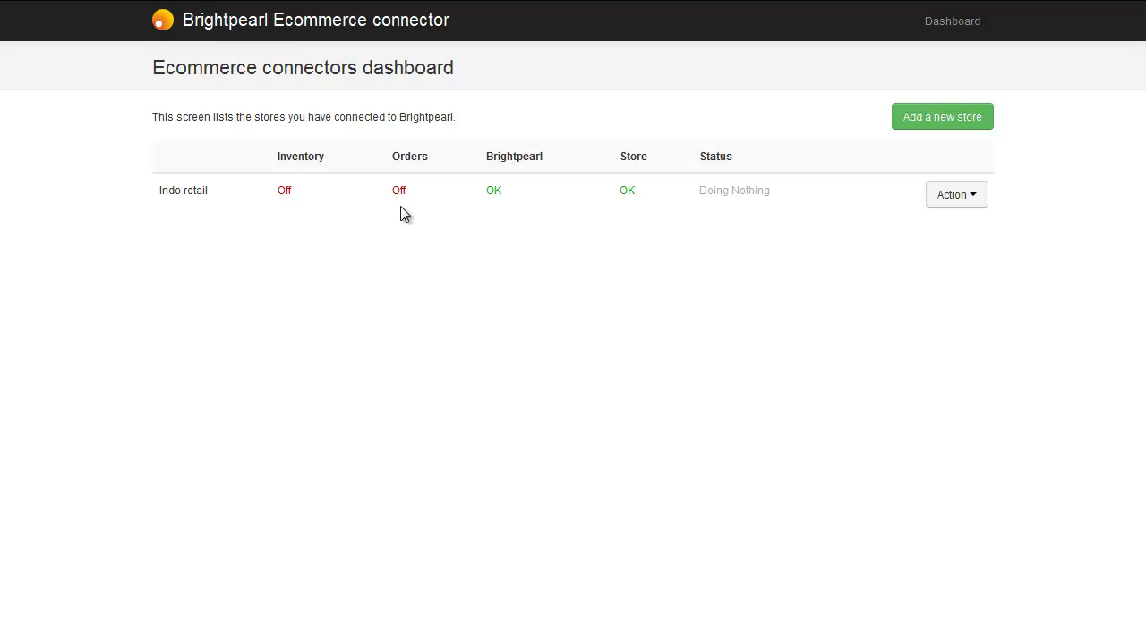
# Open Settings for the Indo retail store from its Action menu.
pyautogui.click(962, 201)
pyautogui.click(906, 229)
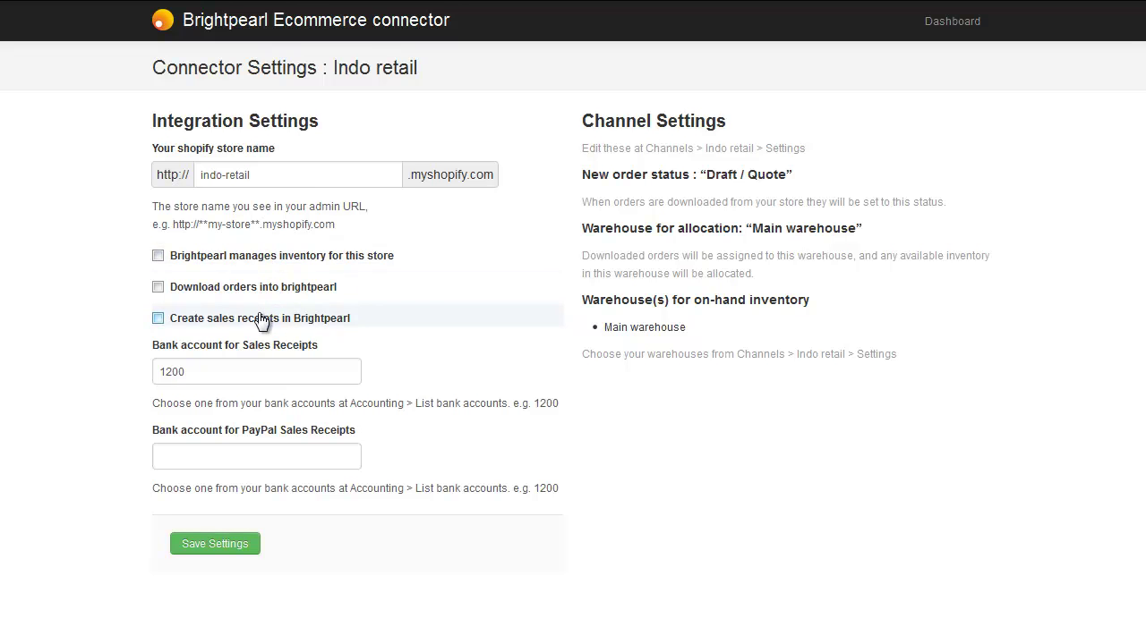
# Inspect the Sales Receipts and PayPal bank account fields unchanged, then return to the dashboard.
pyautogui.click(260, 367)
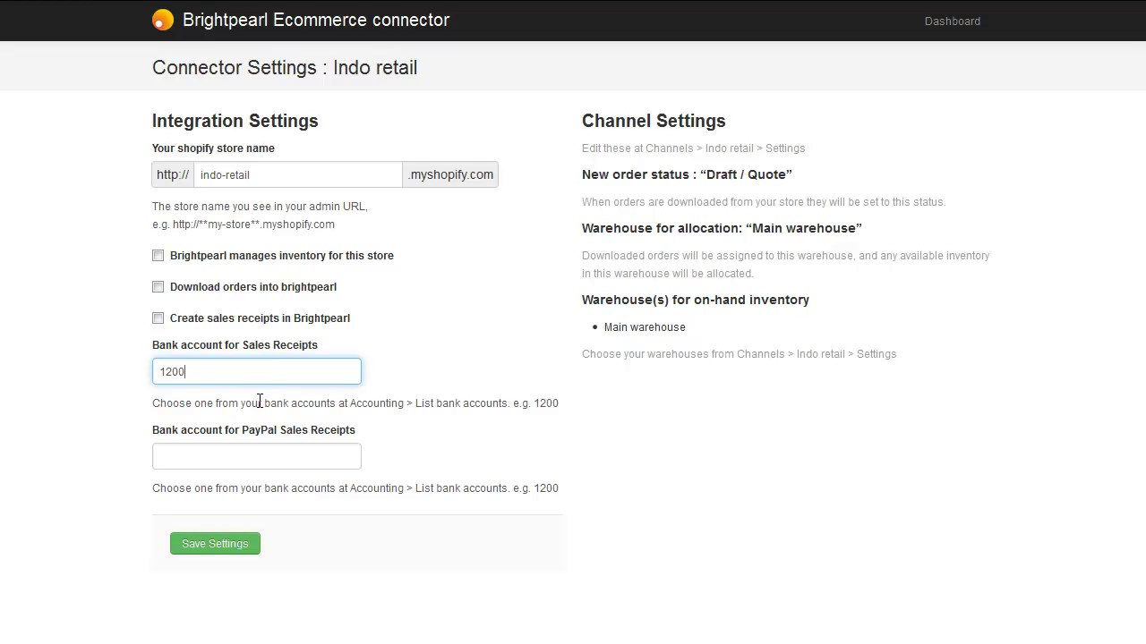
pyautogui.click(267, 454)
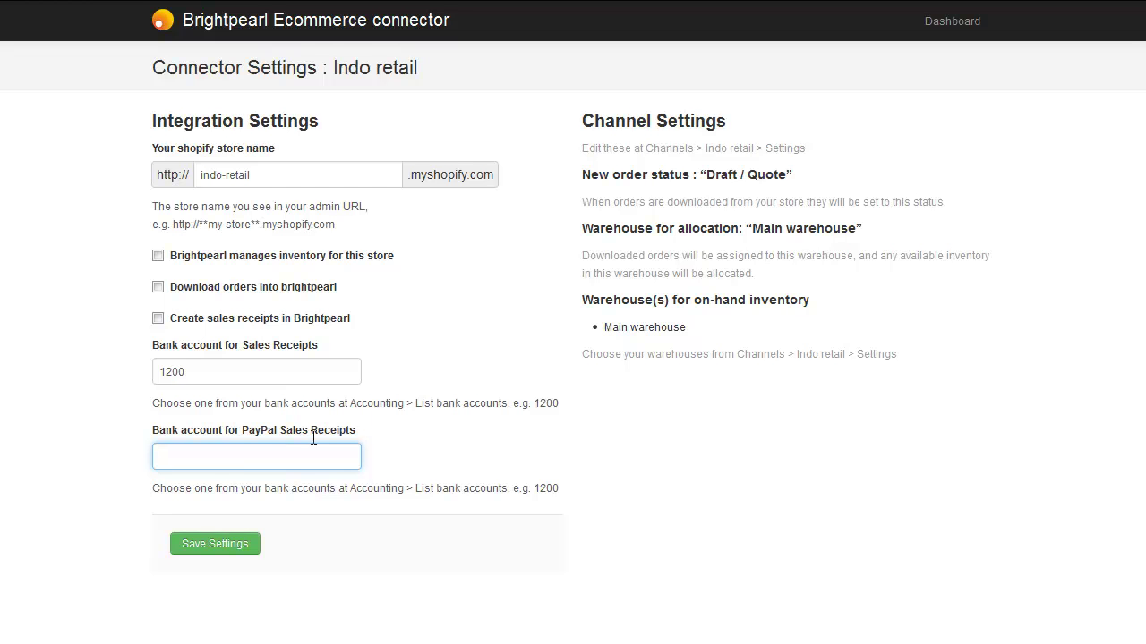
pyautogui.click(954, 31)
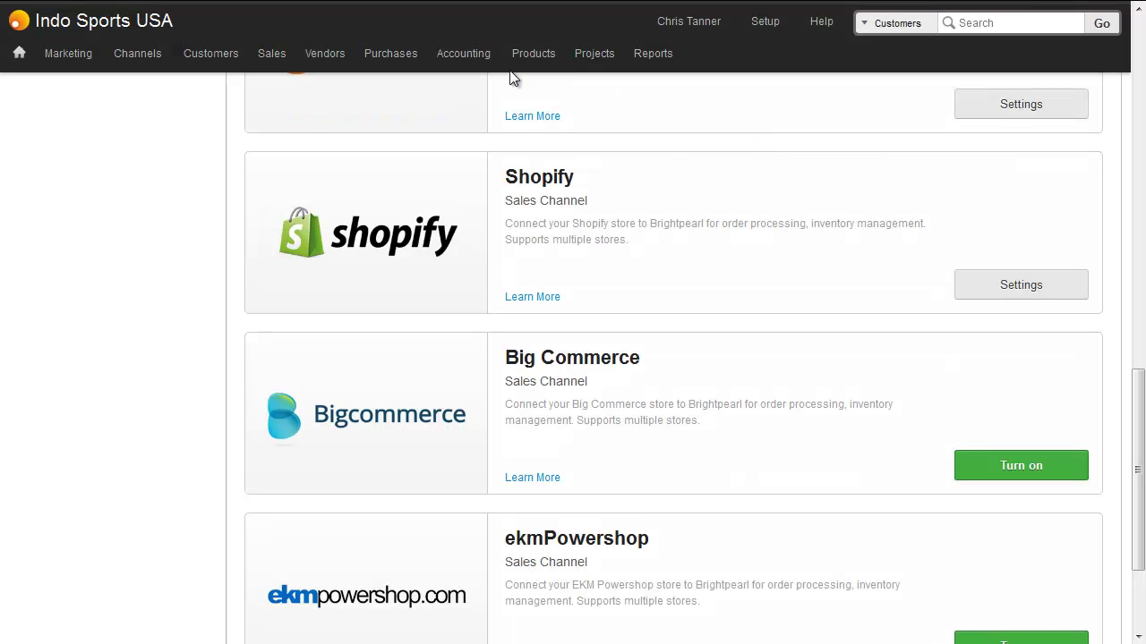
# Check the product list in Brightpearl and the Products page of the Shopify store.
pyautogui.moveTo(533, 56)
pyautogui.click(550, 95)
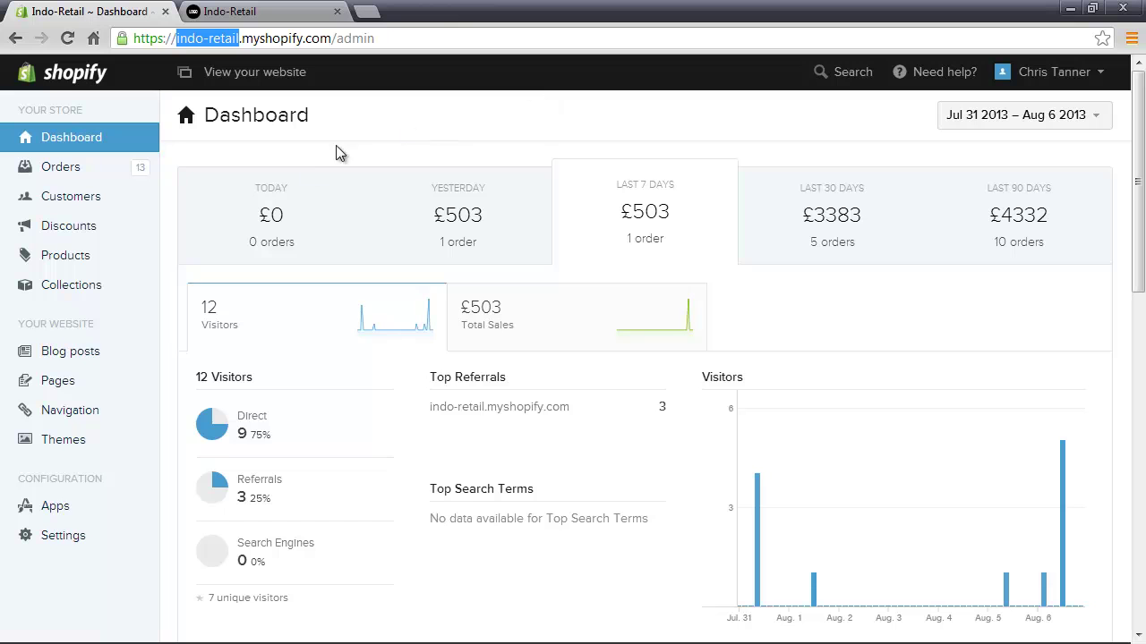
pyautogui.click(104, 258)
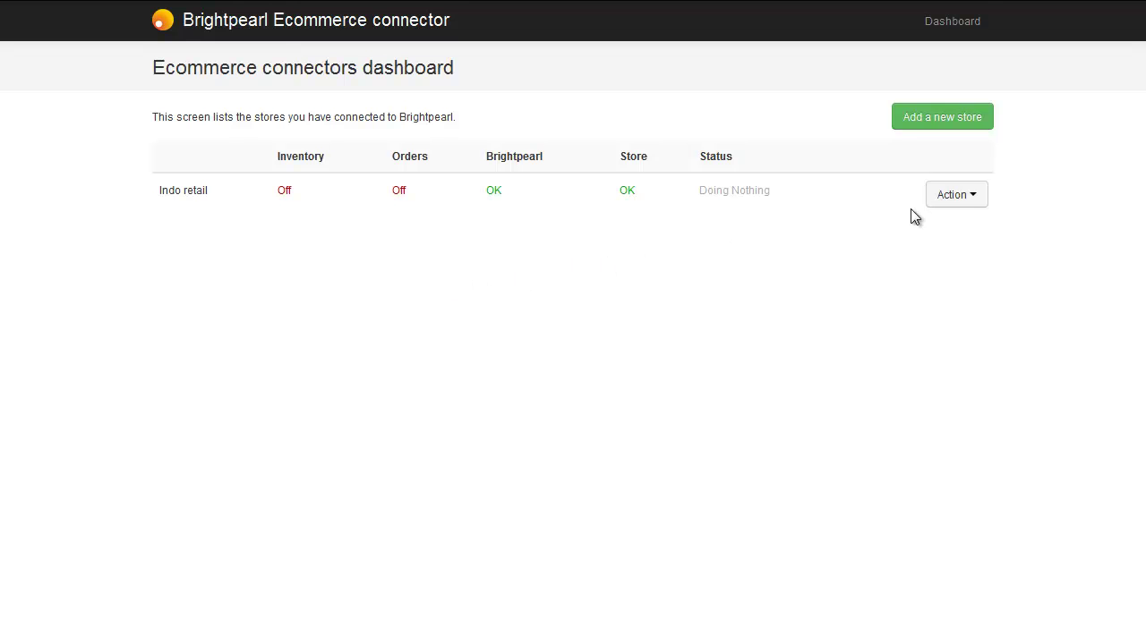
# Start the Indo retail product import and review the SKU, mapping and Retail price list options.
pyautogui.click(944, 203)
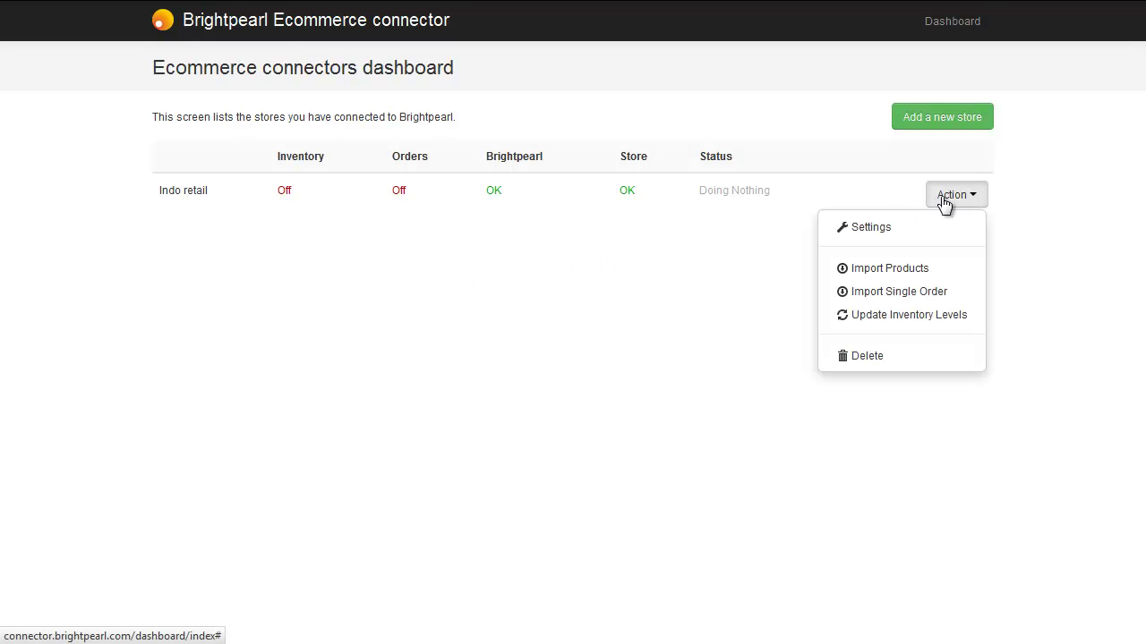
pyautogui.click(911, 275)
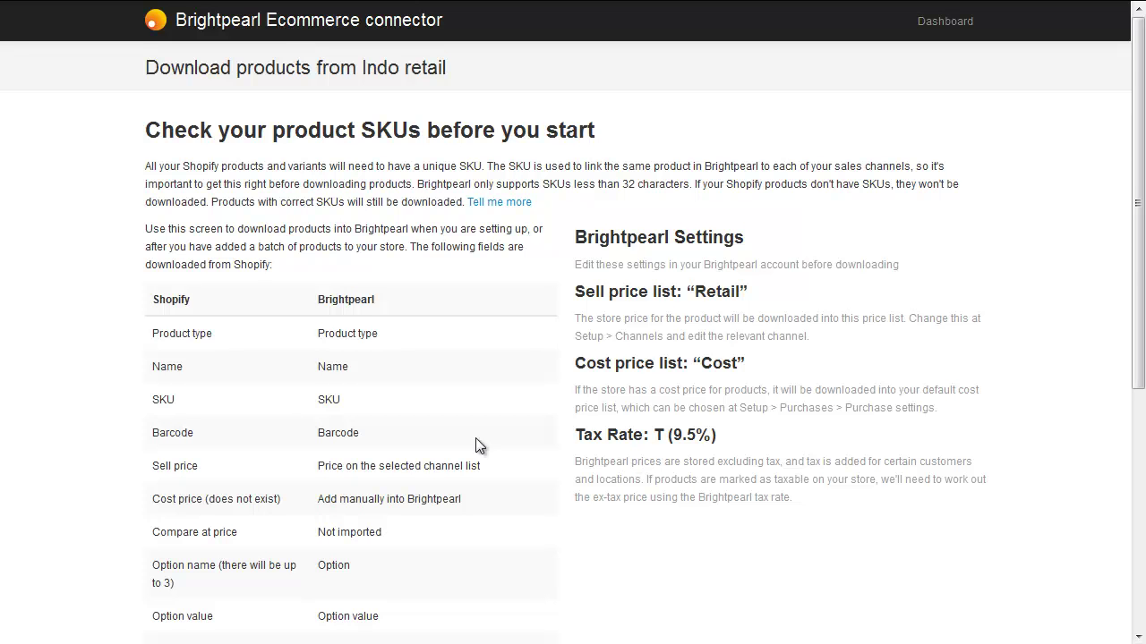
pyautogui.scroll(-1, 270, 409)
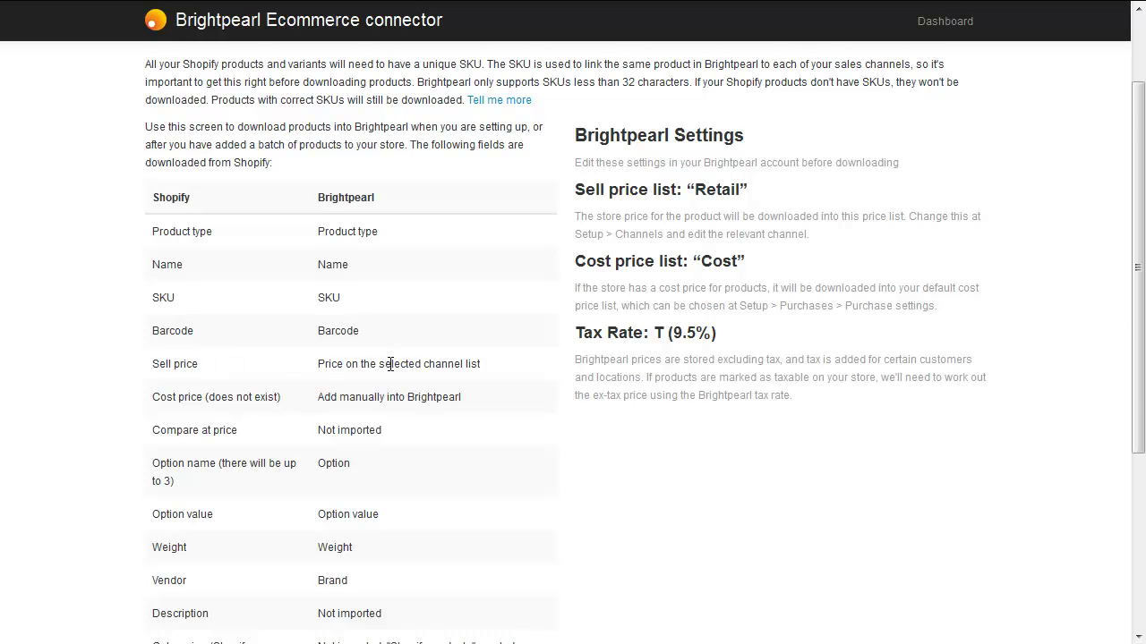
pyautogui.scroll(-3, 390, 363)
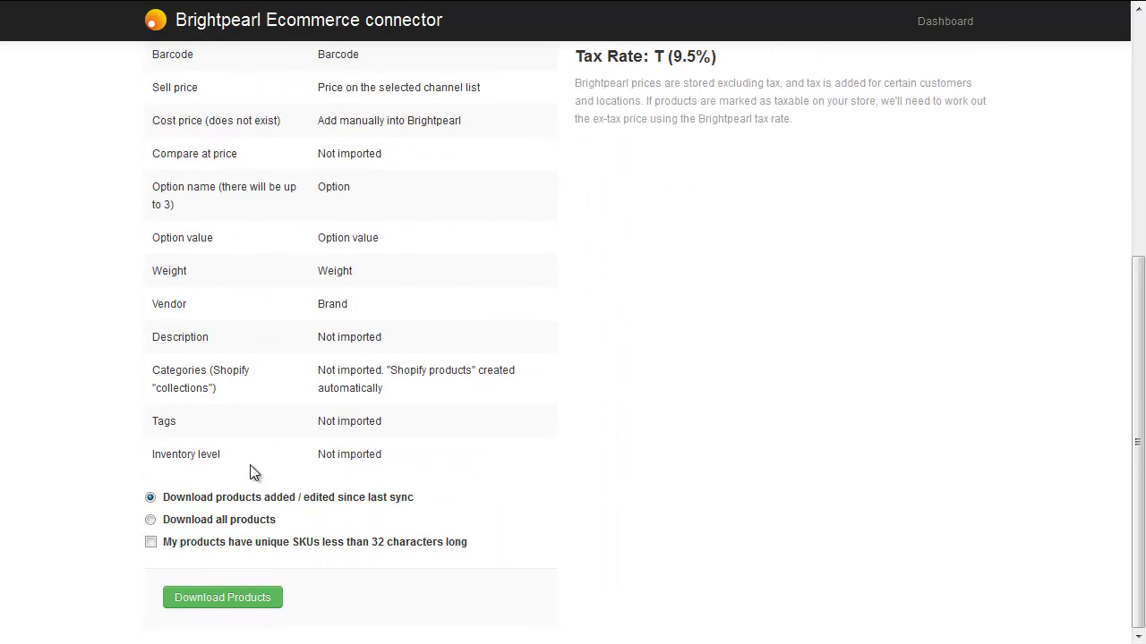
# Download all Indo retail products, confirming they have unique short SKUs.
pyautogui.click(238, 522)
pyautogui.click(238, 546)
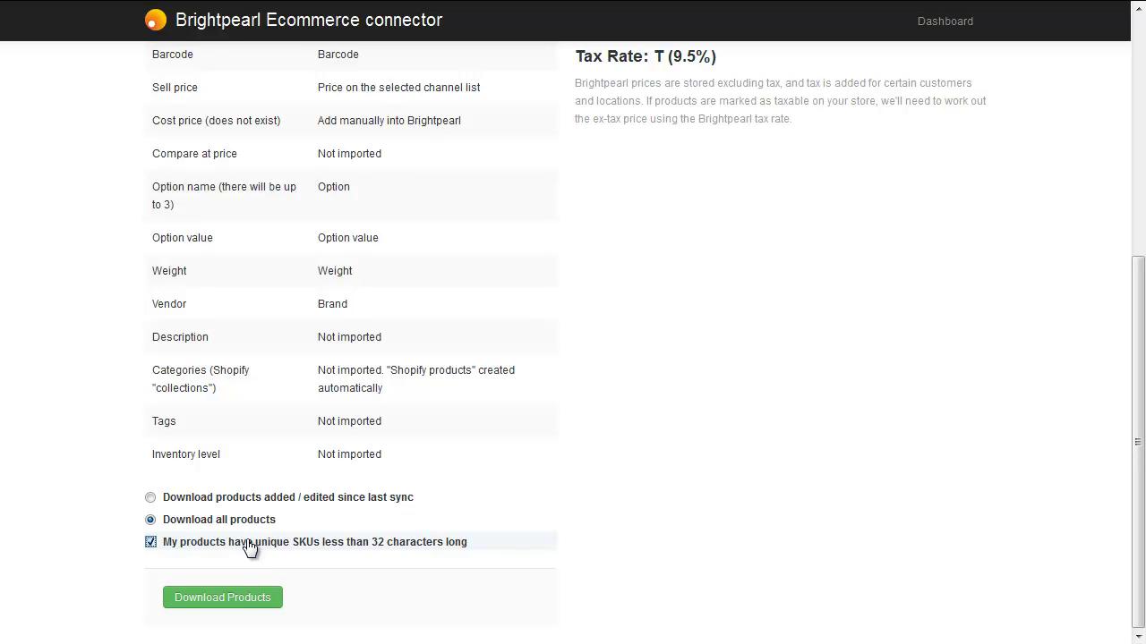
pyautogui.click(240, 598)
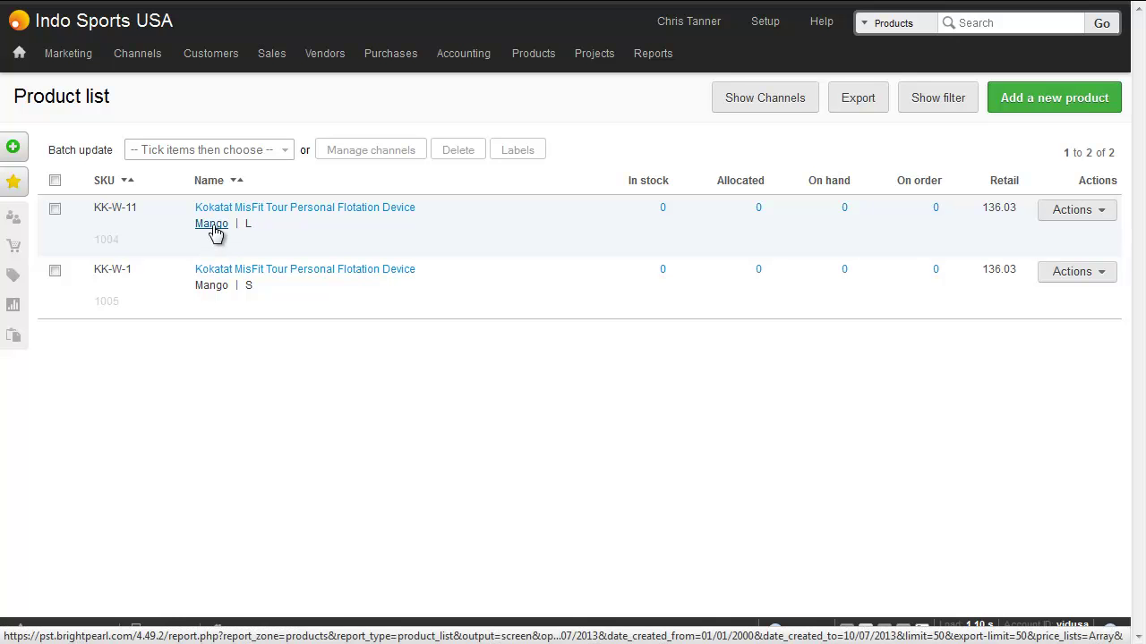
# Open the Mango L flotation device, keeping Kokatat as brand, and check its SKU.
pyautogui.click(306, 208)
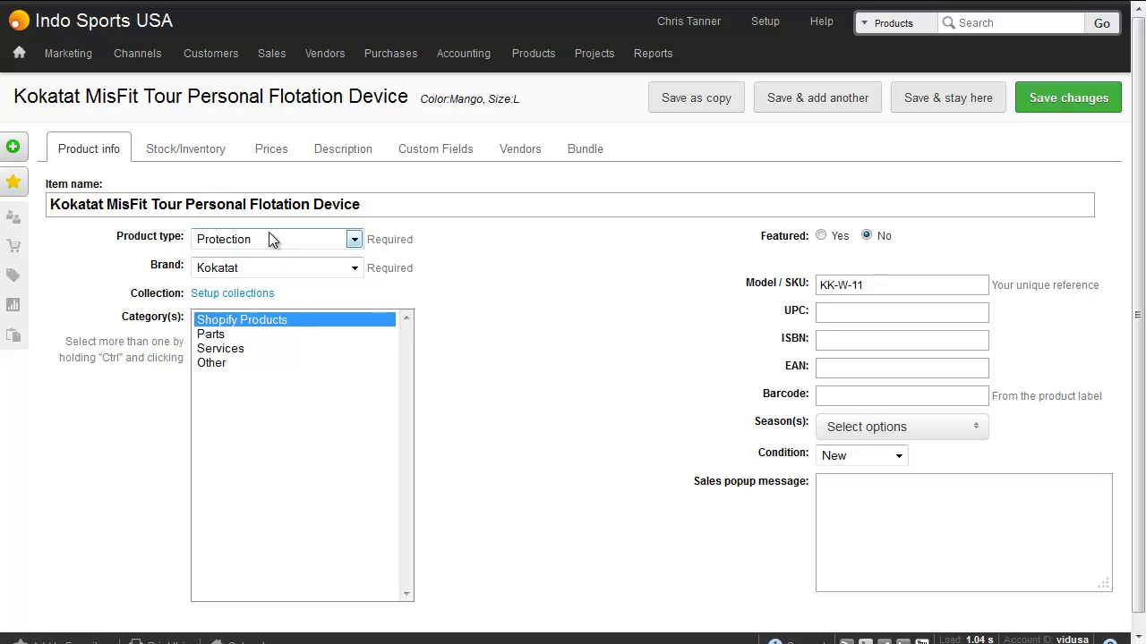
pyautogui.click(239, 266)
pyautogui.click(240, 266)
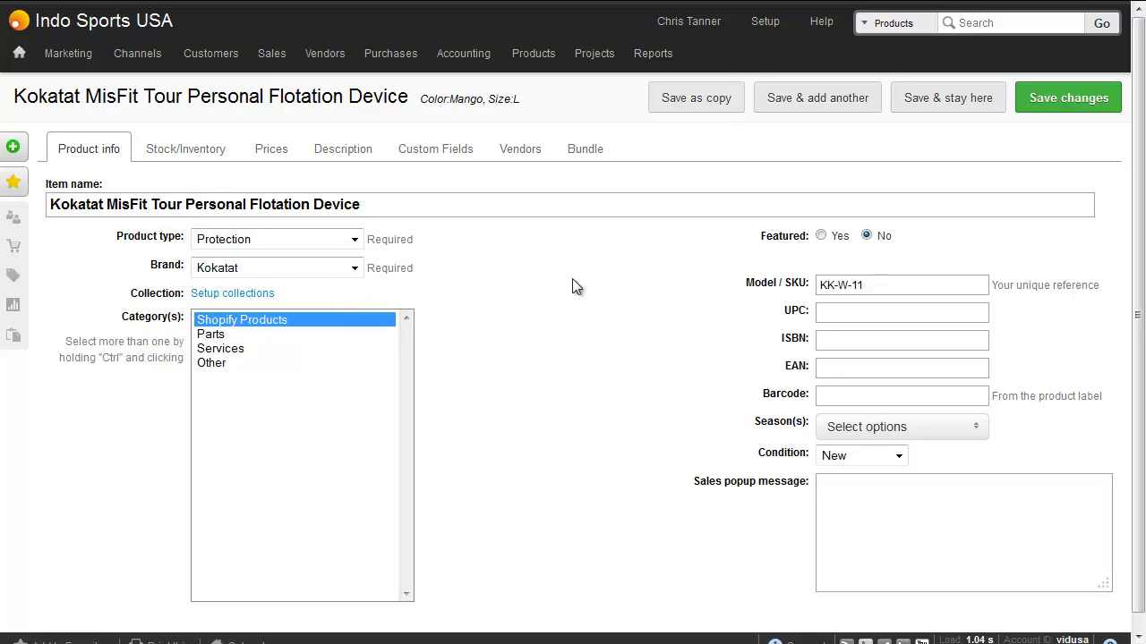
pyautogui.click(913, 285)
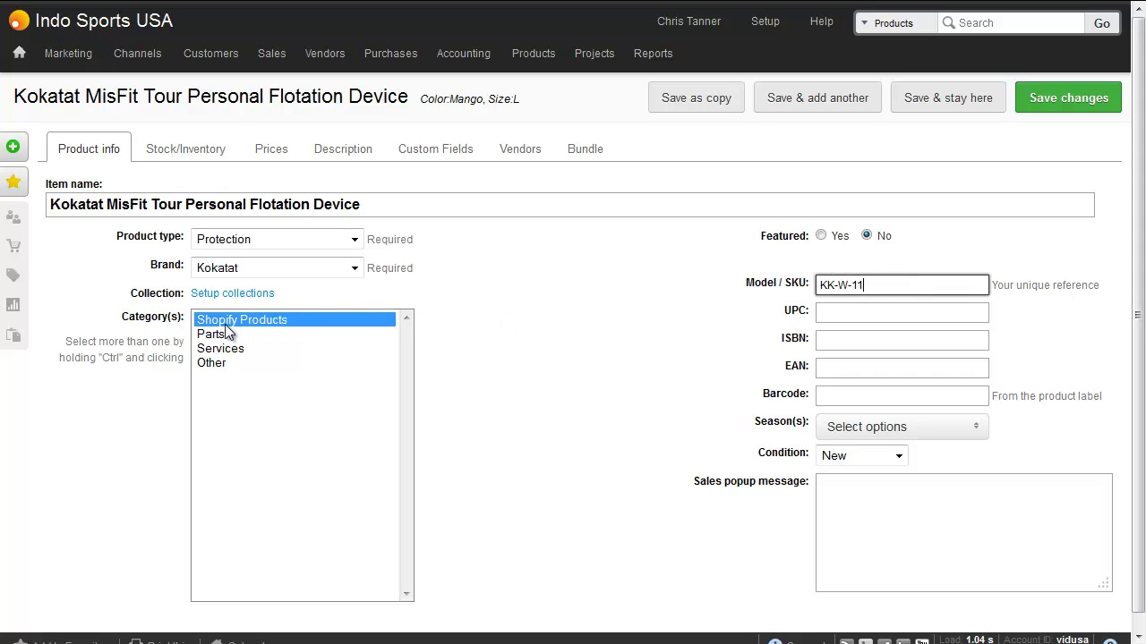
# Give the product a Cost price of 10 at quantity break 1 and save.
pyautogui.click(285, 157)
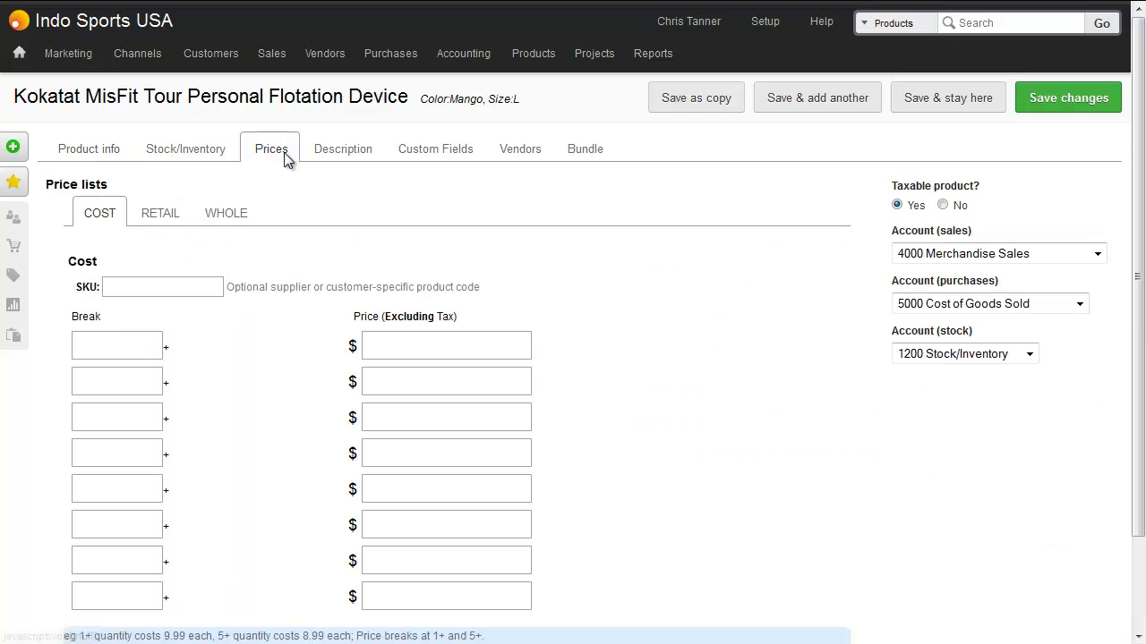
pyautogui.click(163, 214)
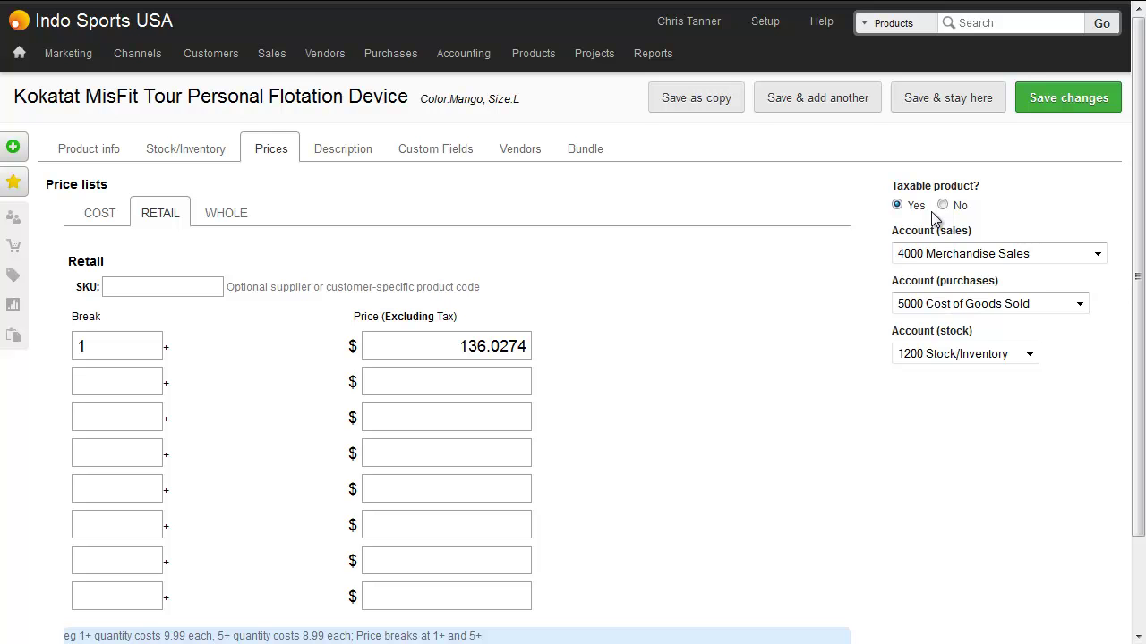
pyautogui.click(116, 215)
pyautogui.click(124, 341)
pyautogui.write('1')
pyautogui.click(474, 336)
pyautogui.write('10')
pyautogui.click(1074, 95)
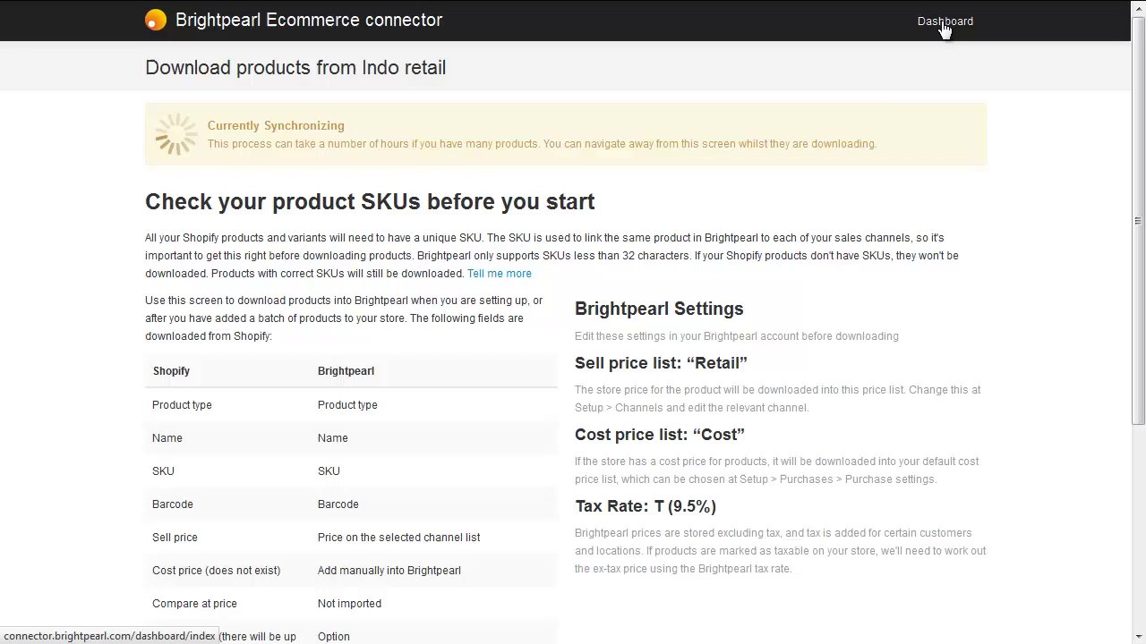
# Push all inventory levels from Brightpearl to the Indo retail store.
pyautogui.click(946, 24)
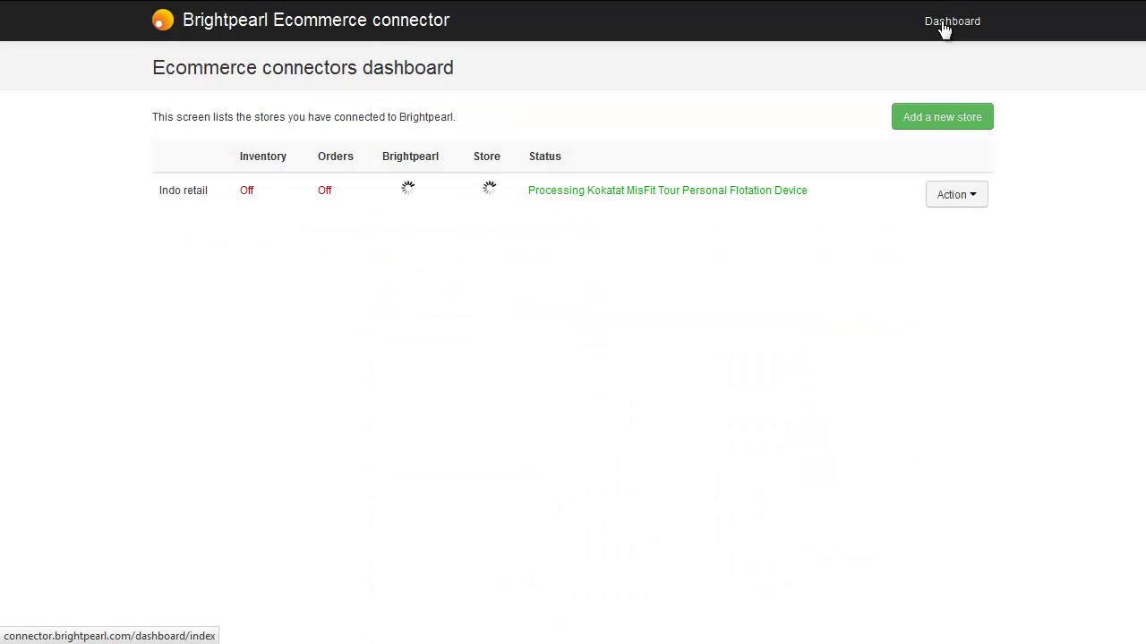
pyautogui.click(966, 206)
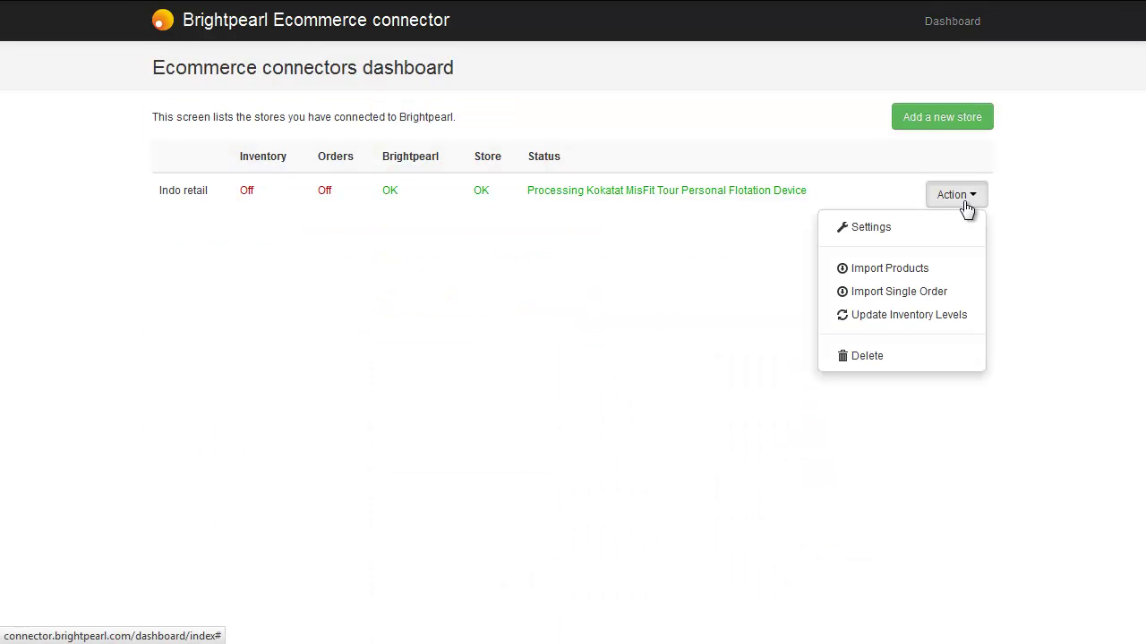
pyautogui.click(887, 321)
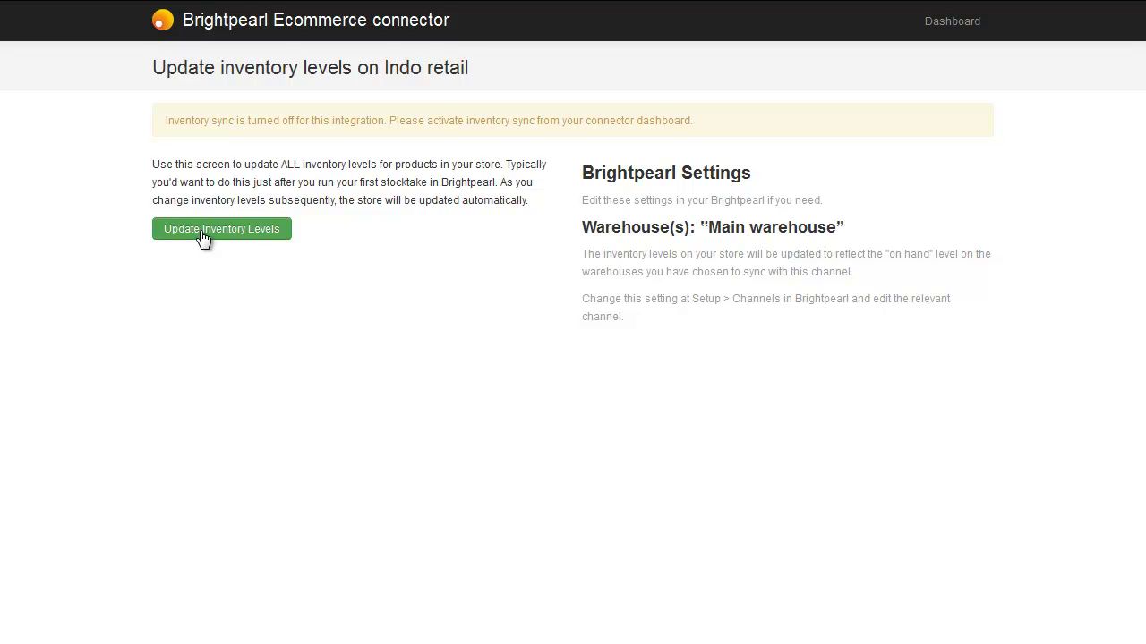
pyautogui.click(202, 234)
# Go back to the Indo retail connector settings from the dashboard.
pyautogui.click(953, 22)
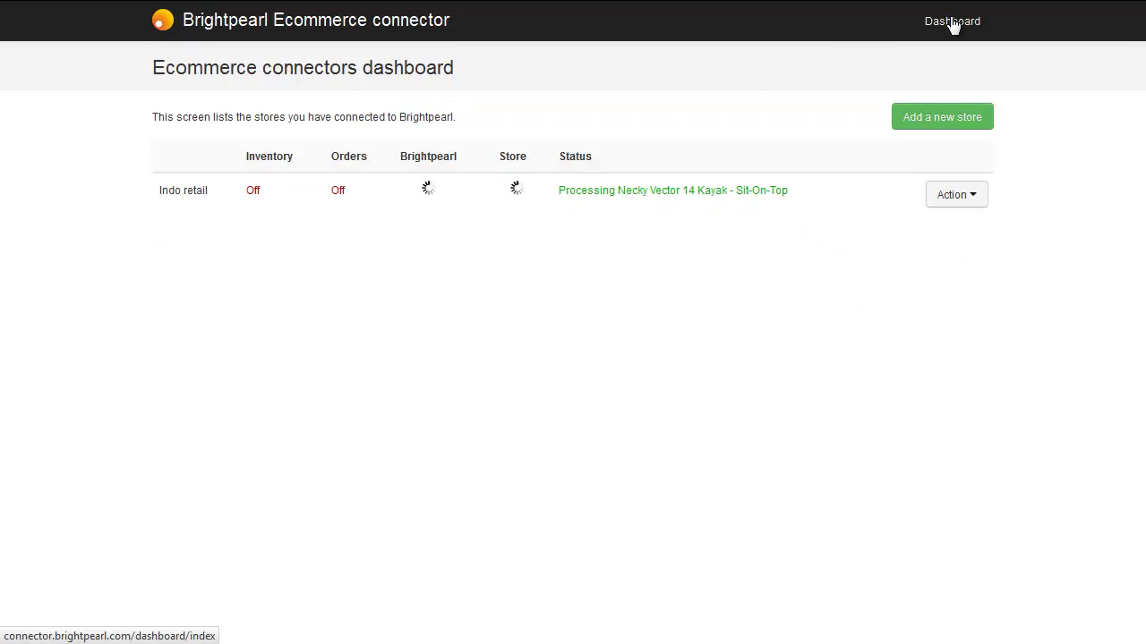
pyautogui.click(963, 197)
pyautogui.click(943, 227)
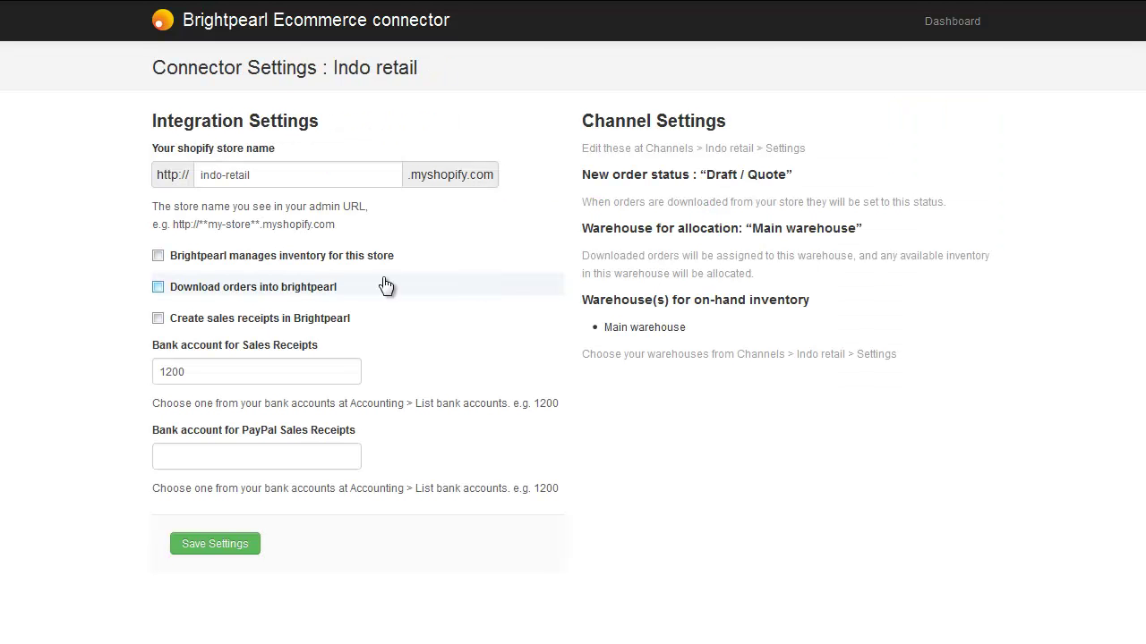